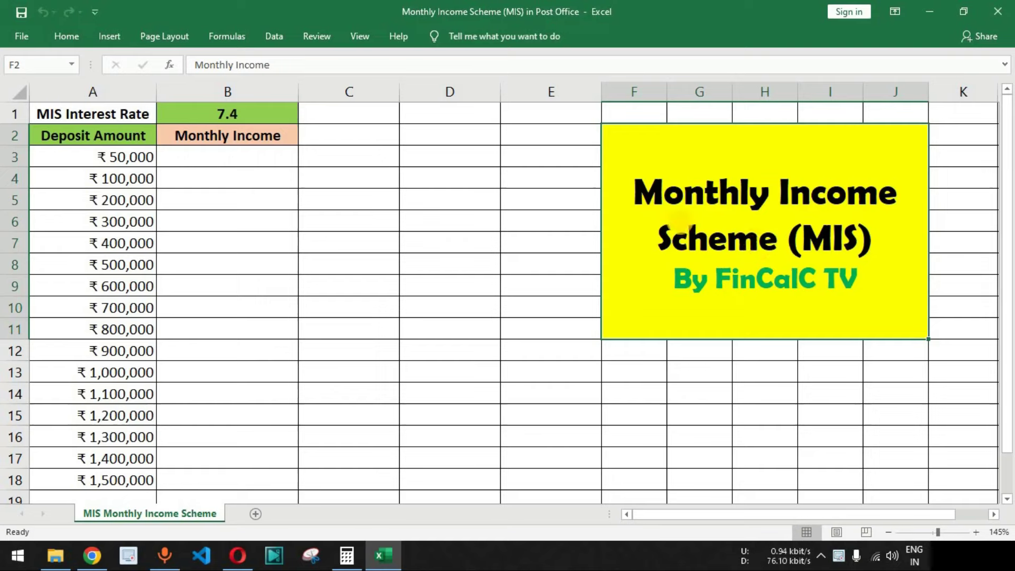
- Examine the worksheet's MIS interest rate, the deposit amounts in A3:A18 and the empty Monthly Income column
drag(95, 137, 111, 329)
drag(238, 137, 245, 481)
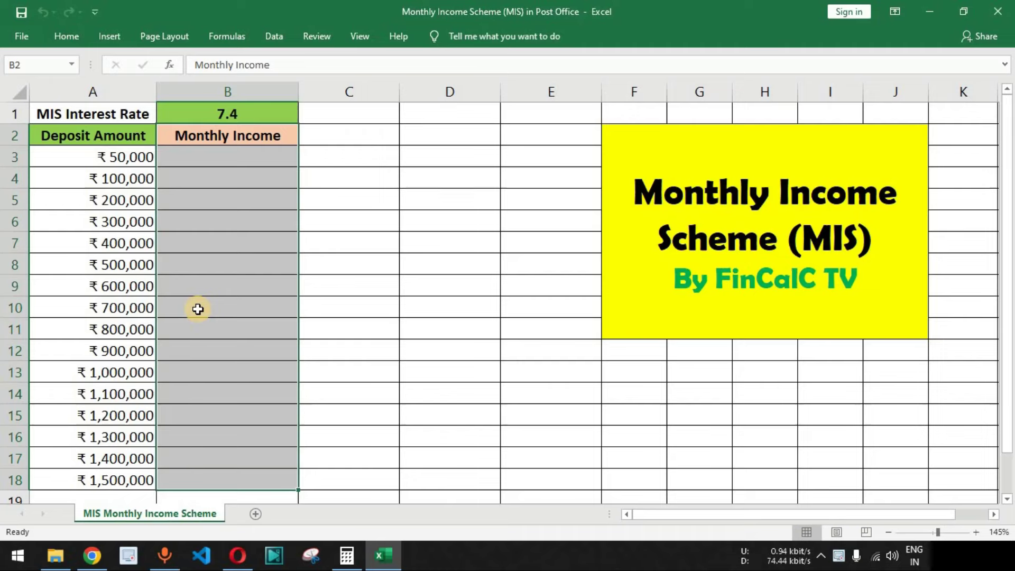
click(88, 113)
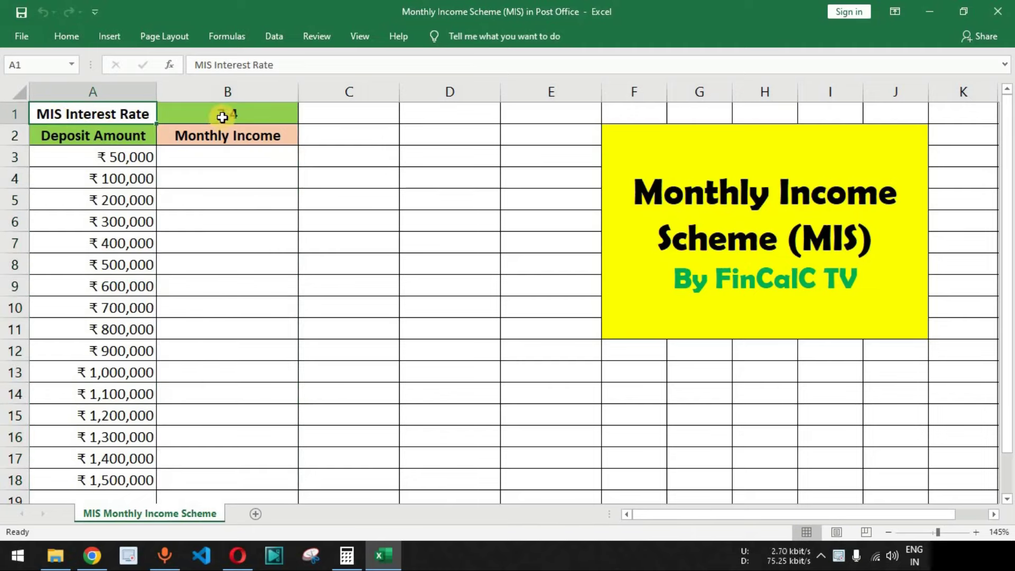
click(236, 113)
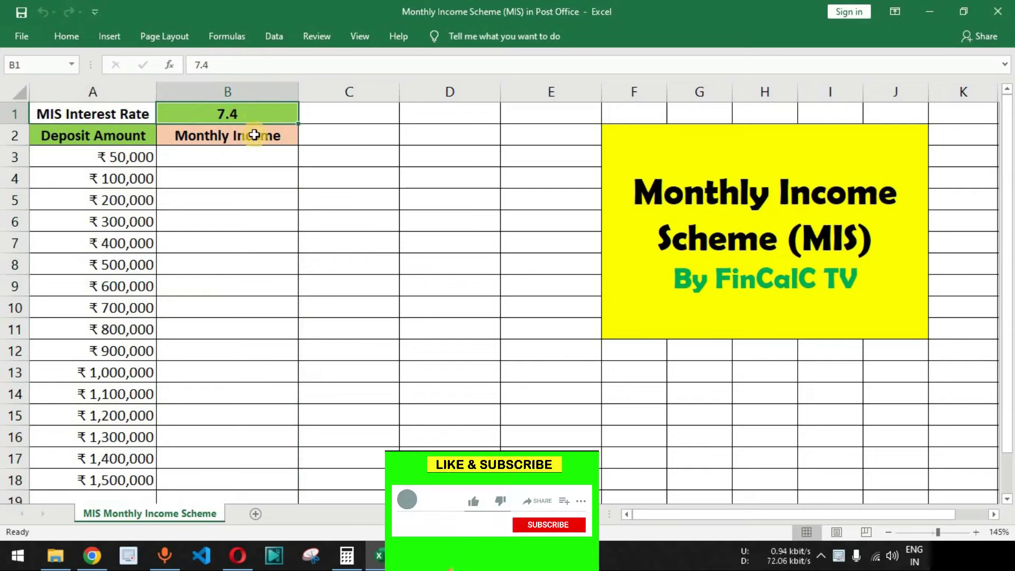
drag(123, 165, 125, 479)
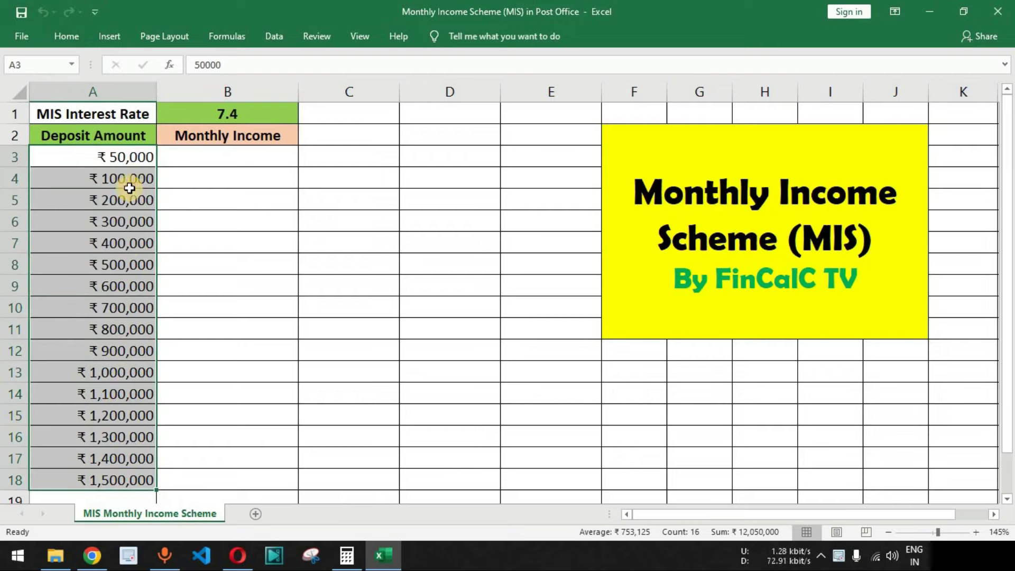
drag(232, 136, 244, 478)
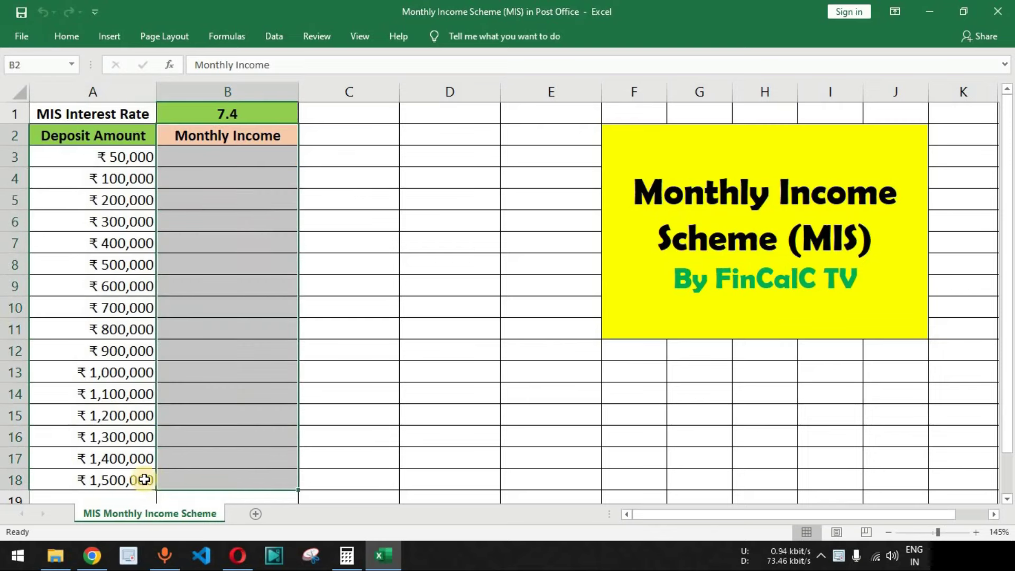
click(129, 478)
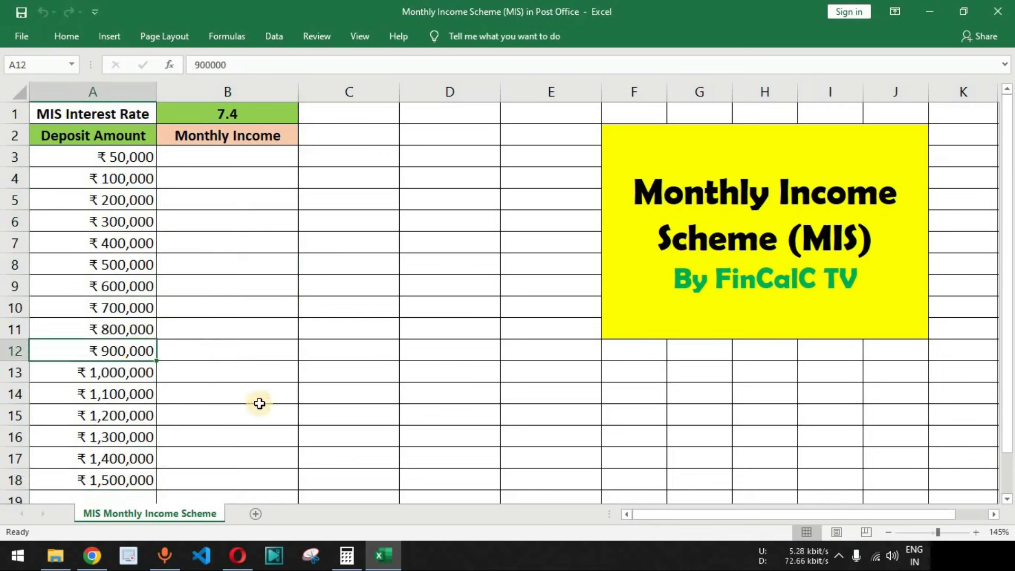
- Switch to the Opera browser, search the web for "fincalc blog" and open the FinCalC Blog home page
click(238, 555)
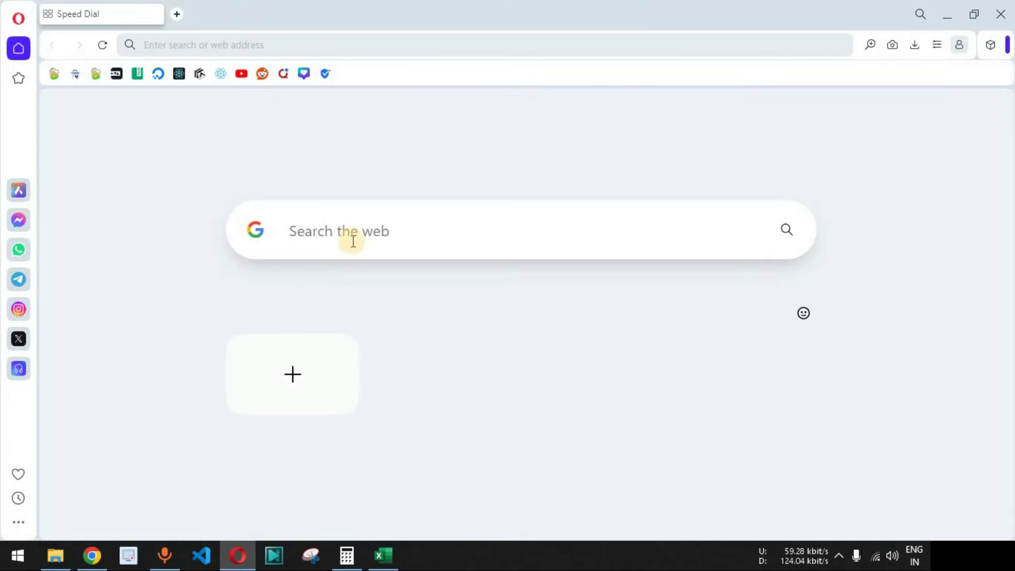
click(348, 249)
text(fincalc blog)
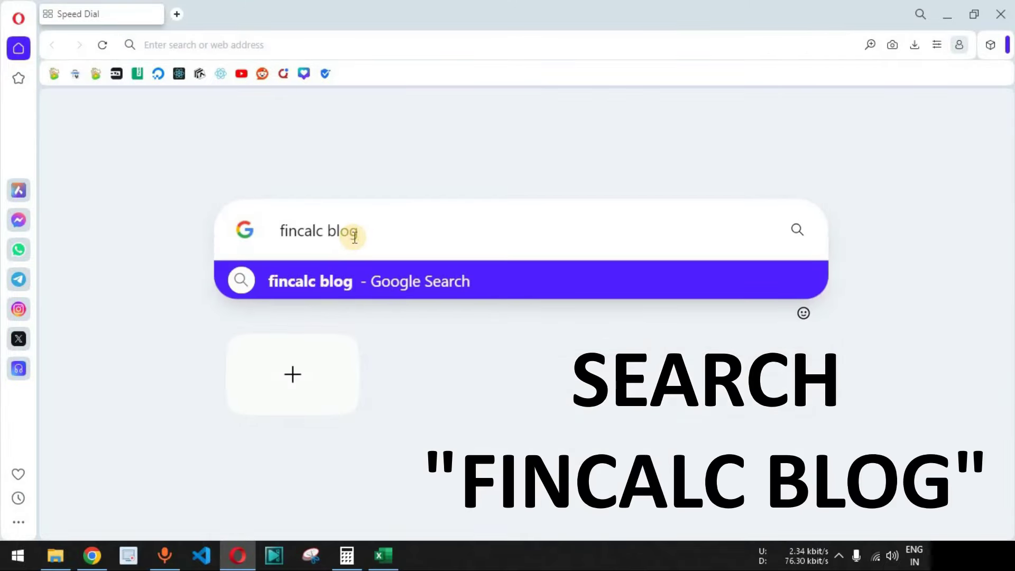
key(Return)
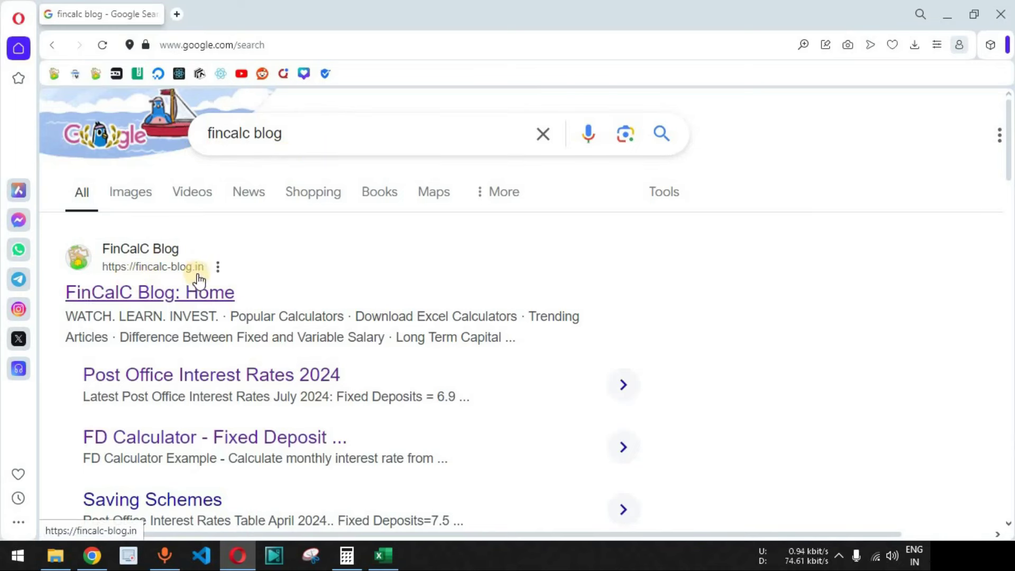
click(133, 302)
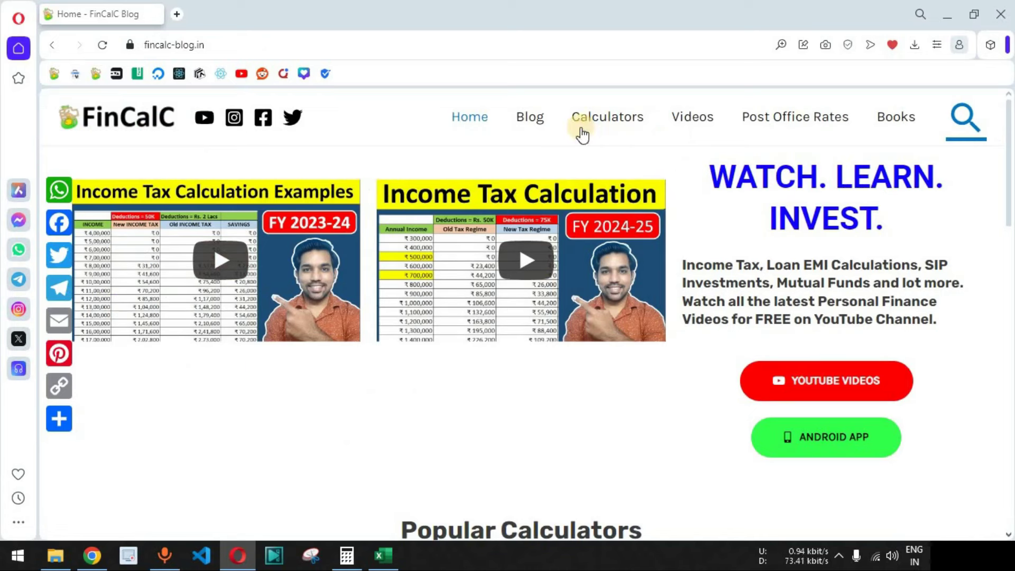
- Open the Post Office MIS Calculator from the site's collection of calculators
click(615, 129)
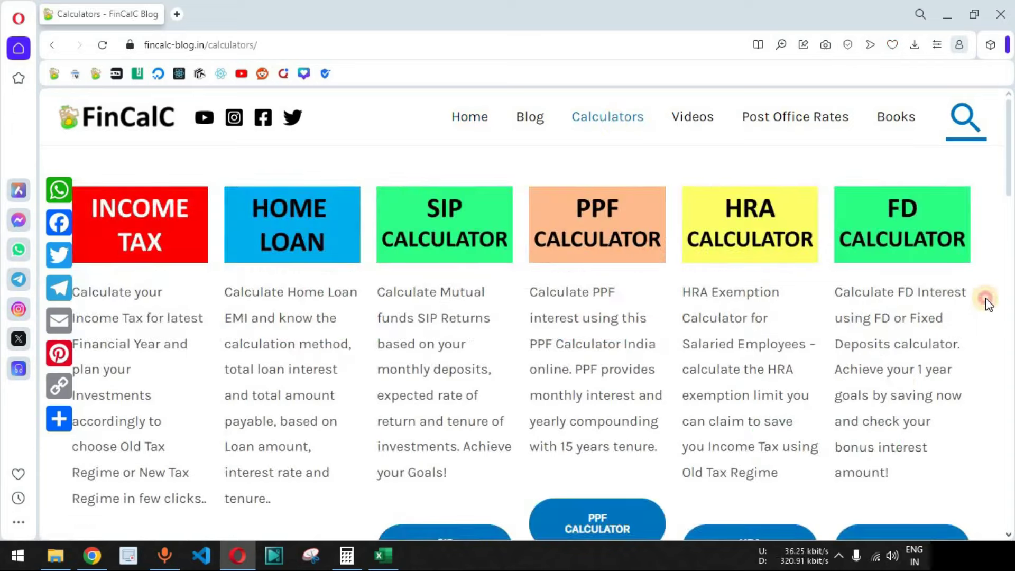
scroll(987, 305, down, 2)
scroll(987, 305, up, 2)
scroll(987, 305, down, 6)
scroll(987, 305, down, 4)
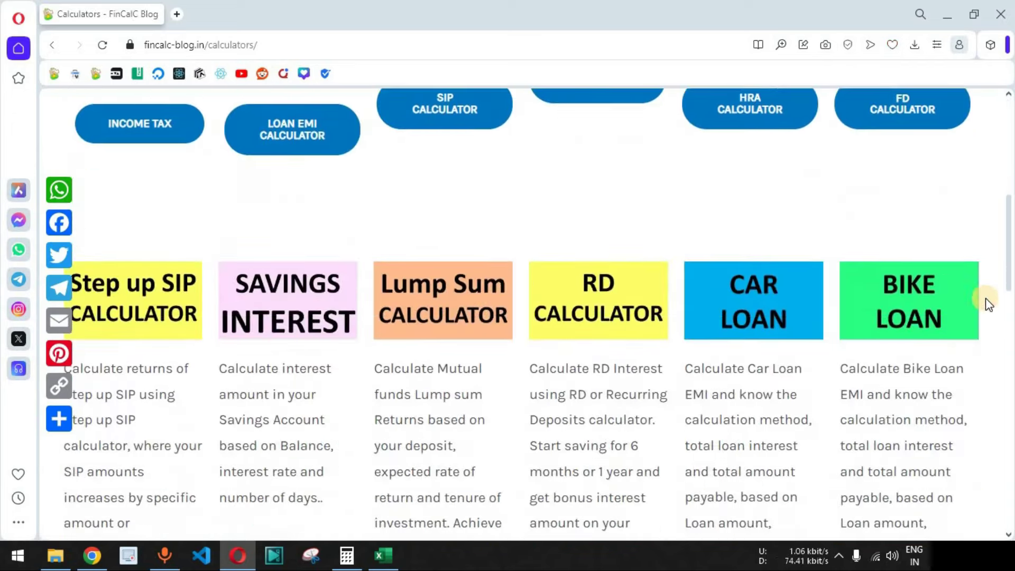
scroll(987, 303, up, 12)
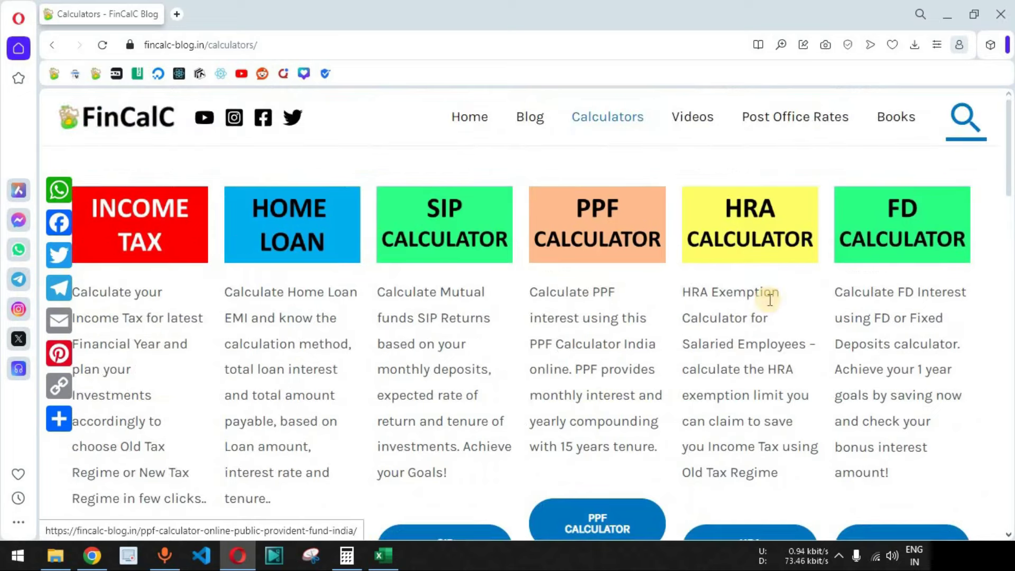
scroll(987, 282, down, 7)
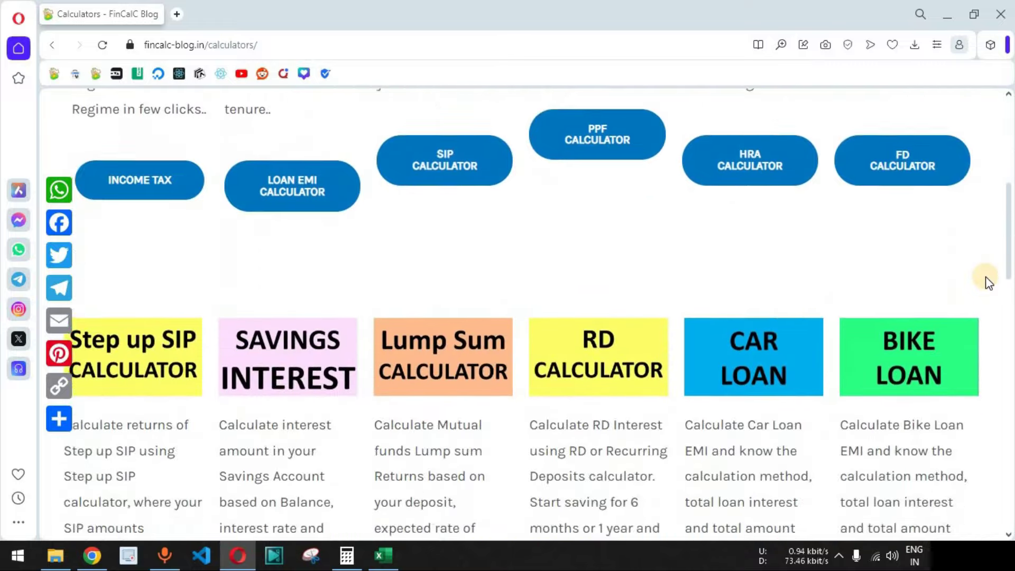
scroll(988, 282, down, 10)
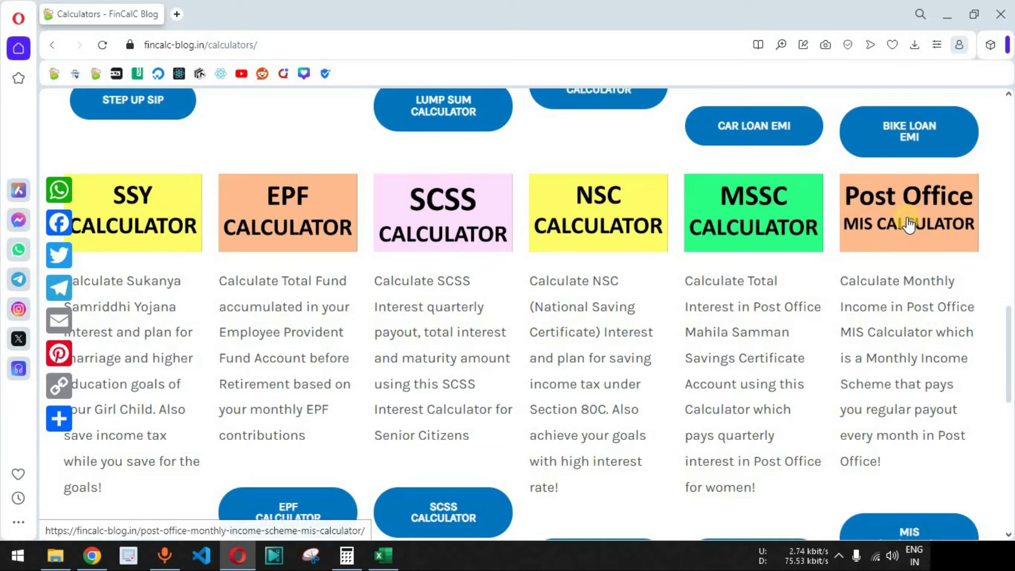
click(906, 217)
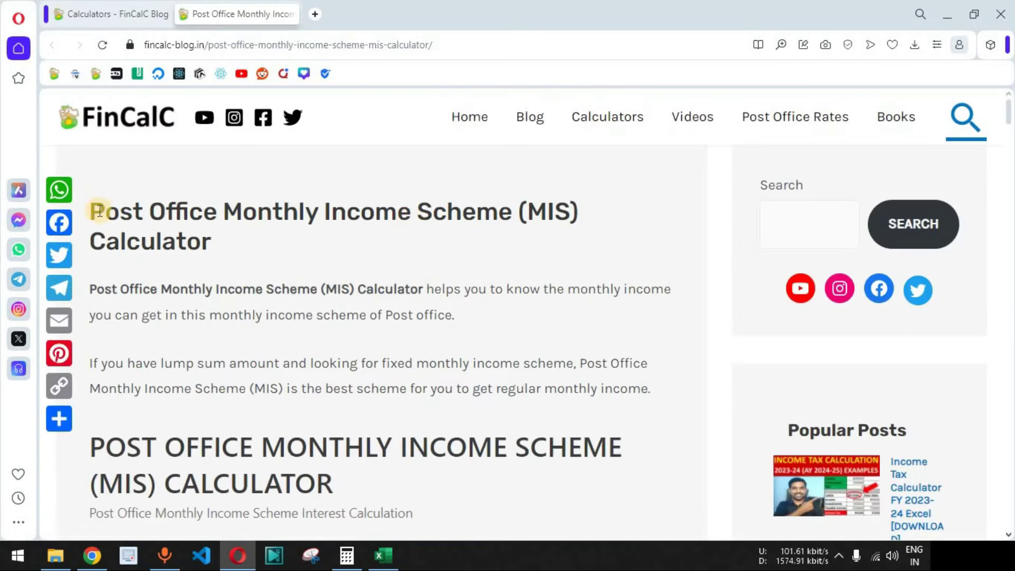
- Examine the MIS calculator's title and its investment amount, interest rate, years and monthly income fields
drag(104, 211, 355, 256)
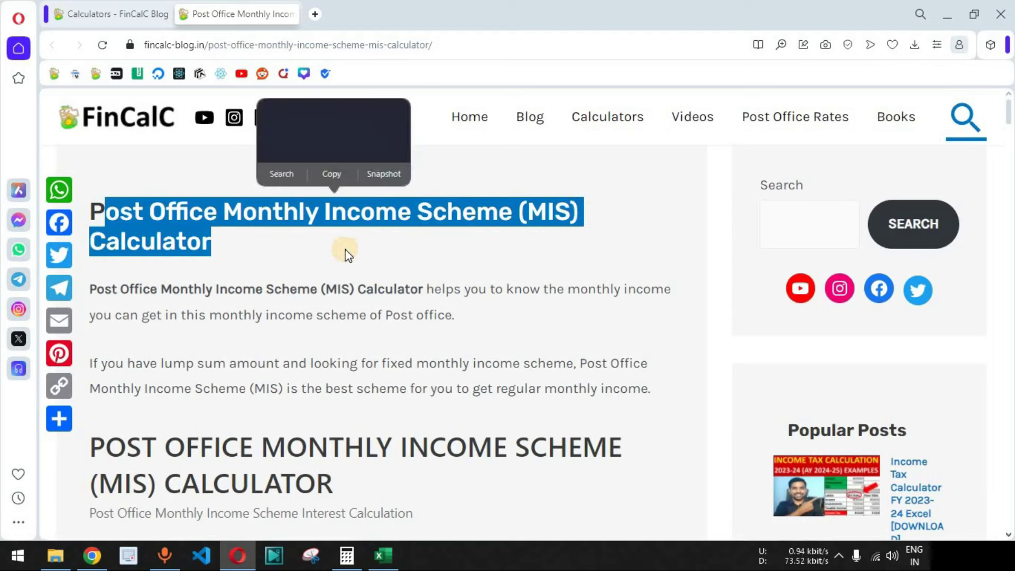
click(354, 258)
scroll(334, 277, down, 7)
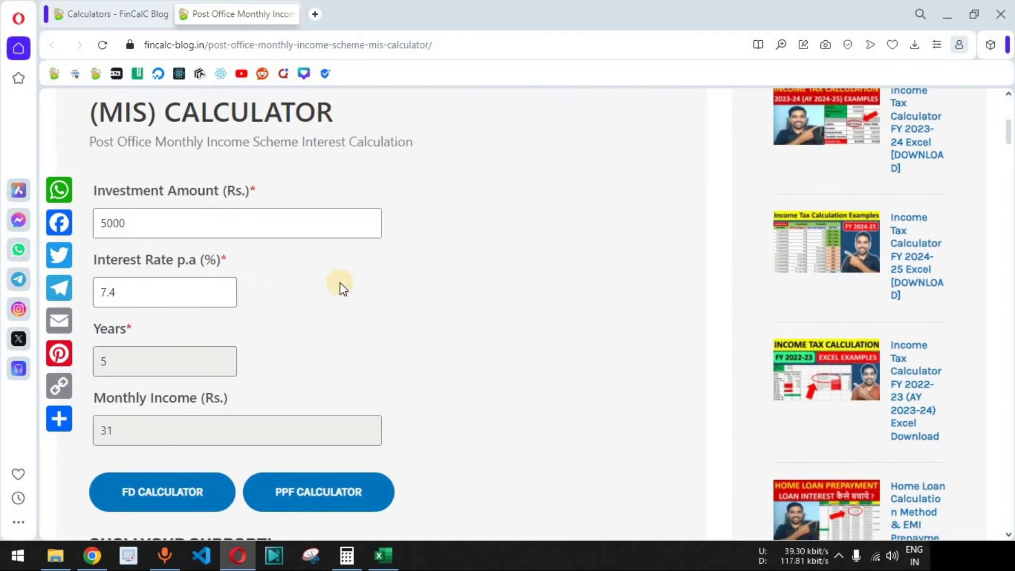
click(1009, 94)
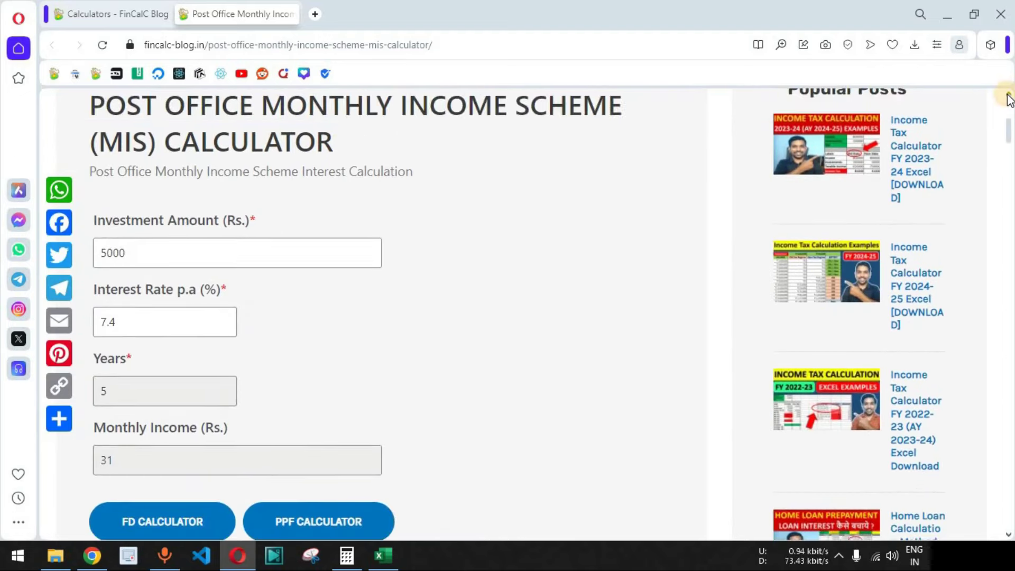
drag(161, 223, 205, 231)
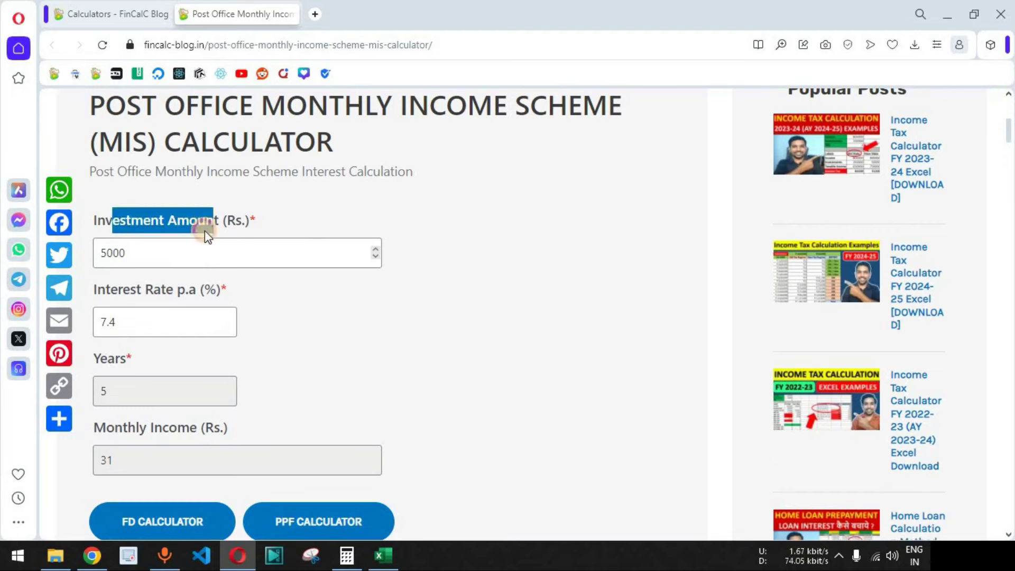
drag(111, 291, 196, 292)
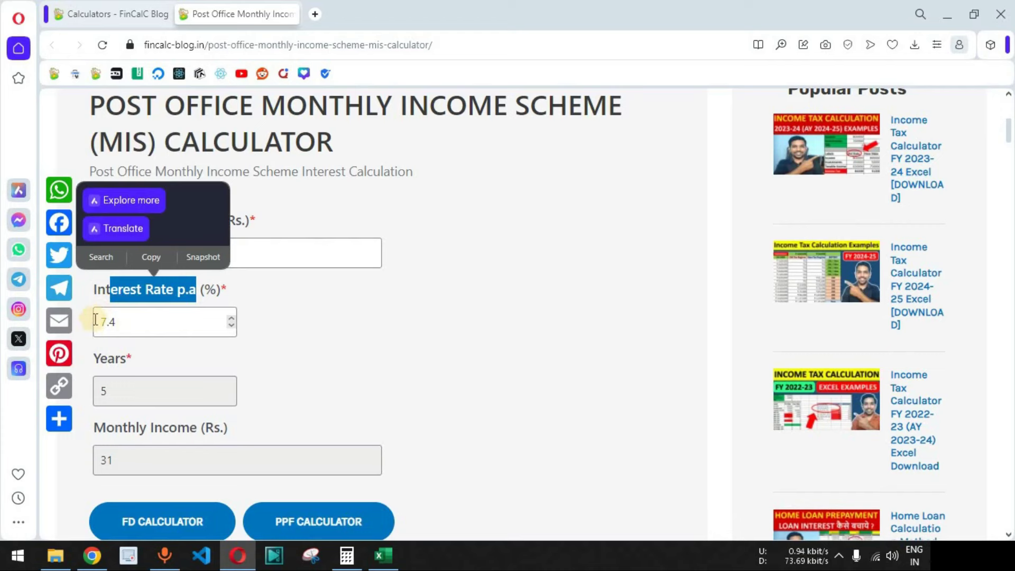
drag(100, 362, 120, 362)
drag(111, 426, 199, 427)
click(567, 351)
- Check the first deposit in the Excel worksheet, then set the browser calculator's investment amount to 50000 and review the interest rate
key(alt+Tab)
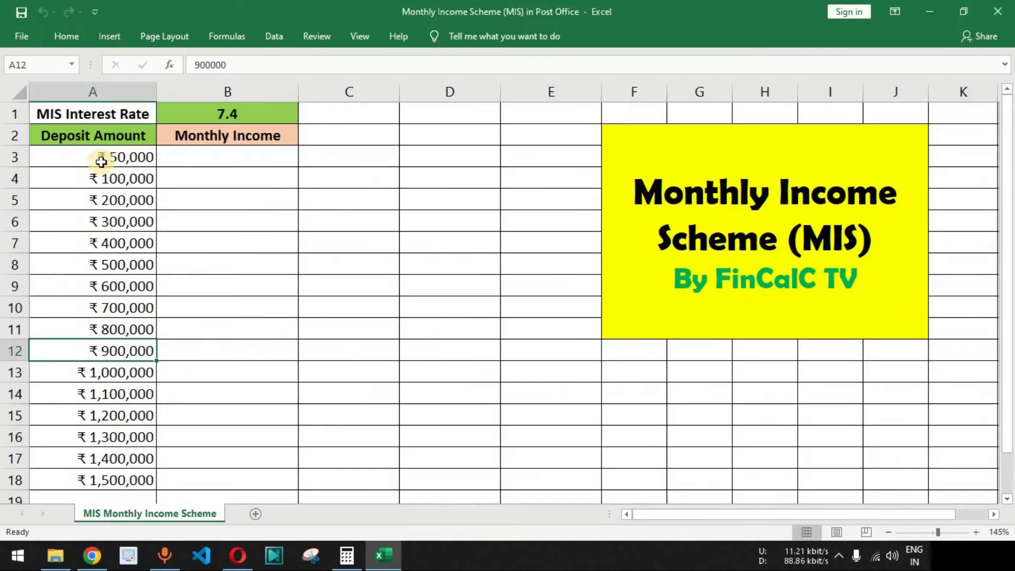
click(130, 157)
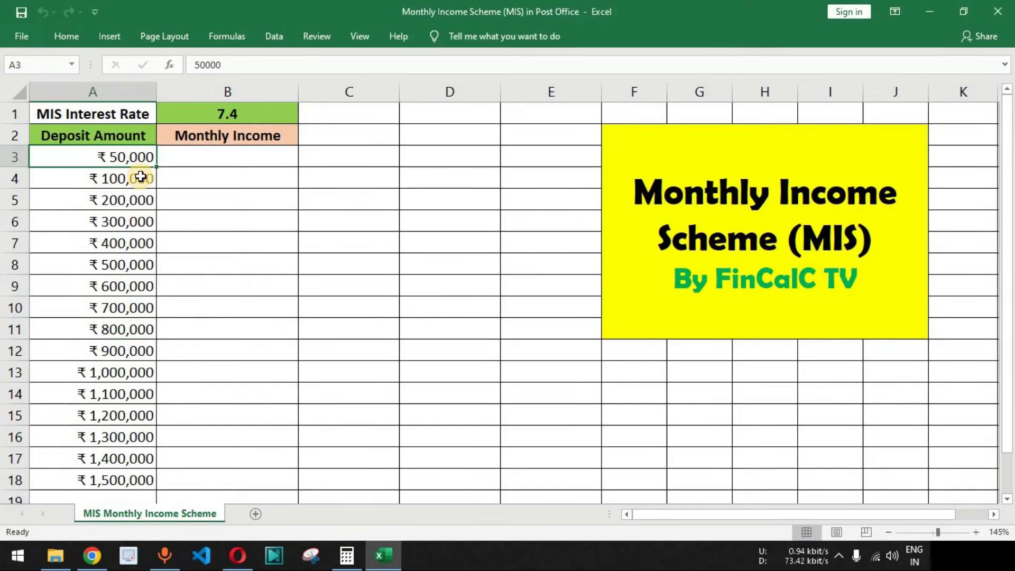
key(alt+Tab)
click(206, 259)
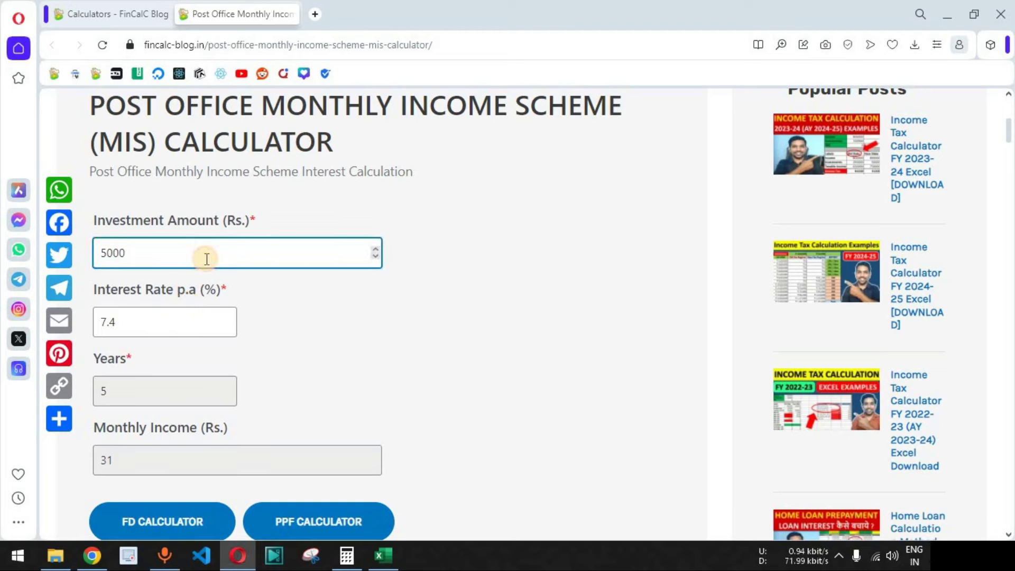
drag(126, 220, 236, 220)
drag(123, 464, 100, 462)
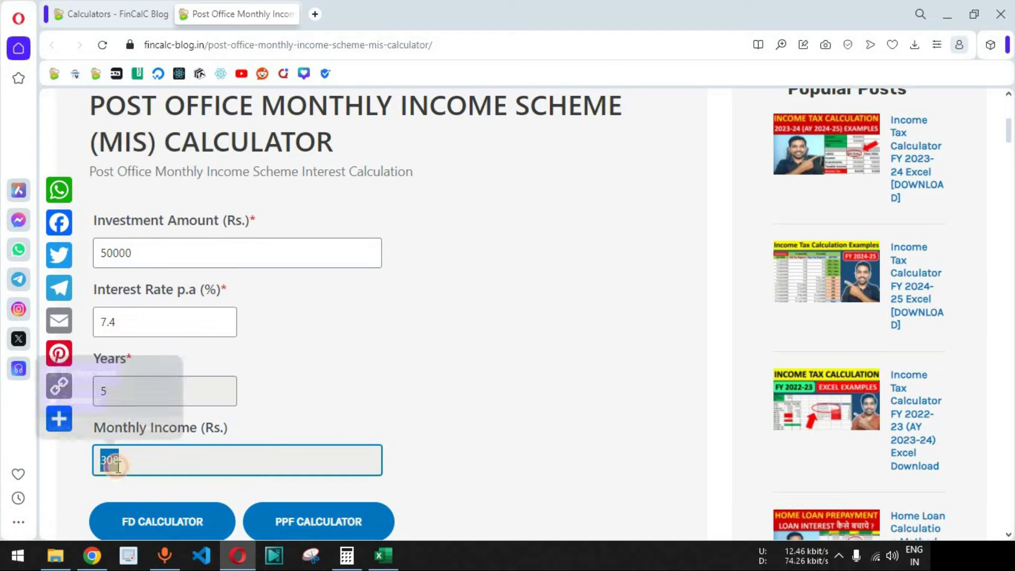
double_click(123, 322)
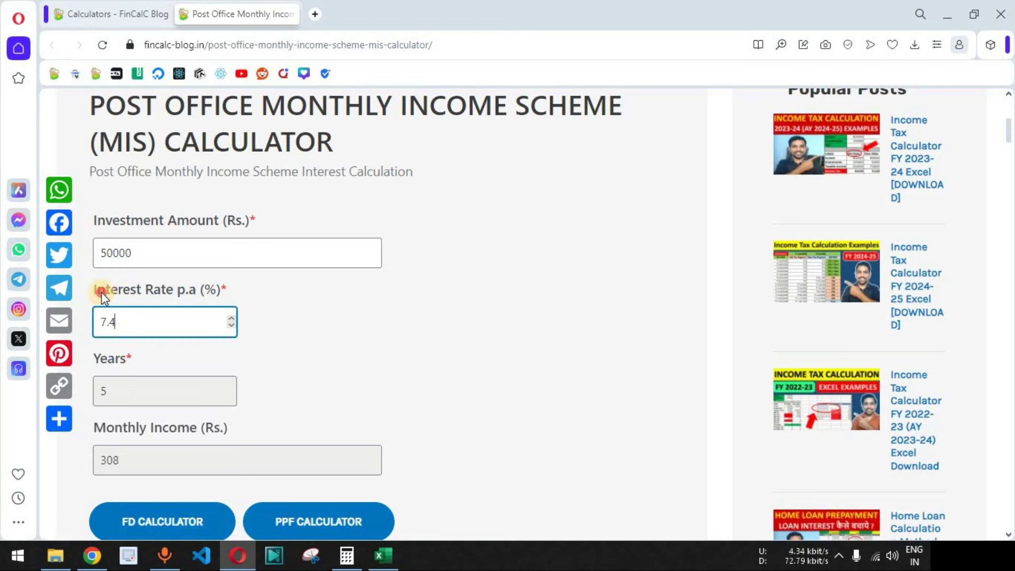
drag(101, 293, 185, 291)
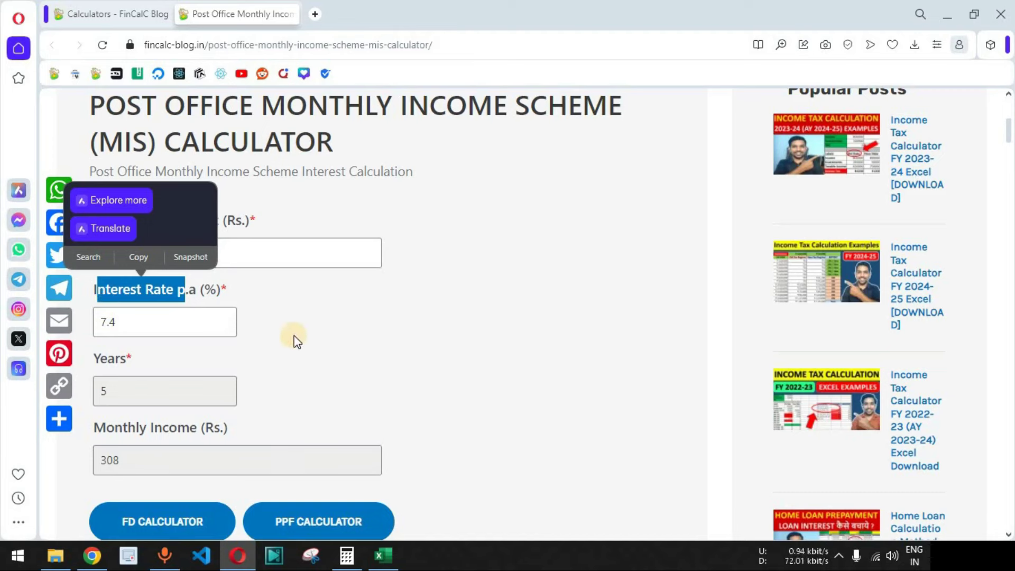
- Copy the calculated monthly income for 50000 and paste it into cell B3 of the Excel worksheet
double_click(112, 460)
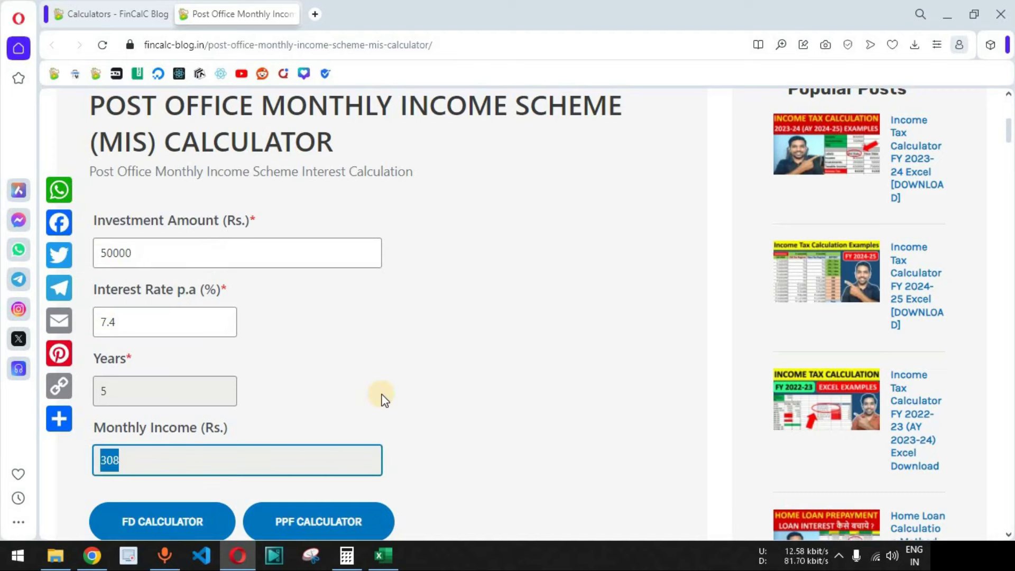
key(ctrl+c)
key(alt+Tab)
click(242, 160)
key(ctrl+v)
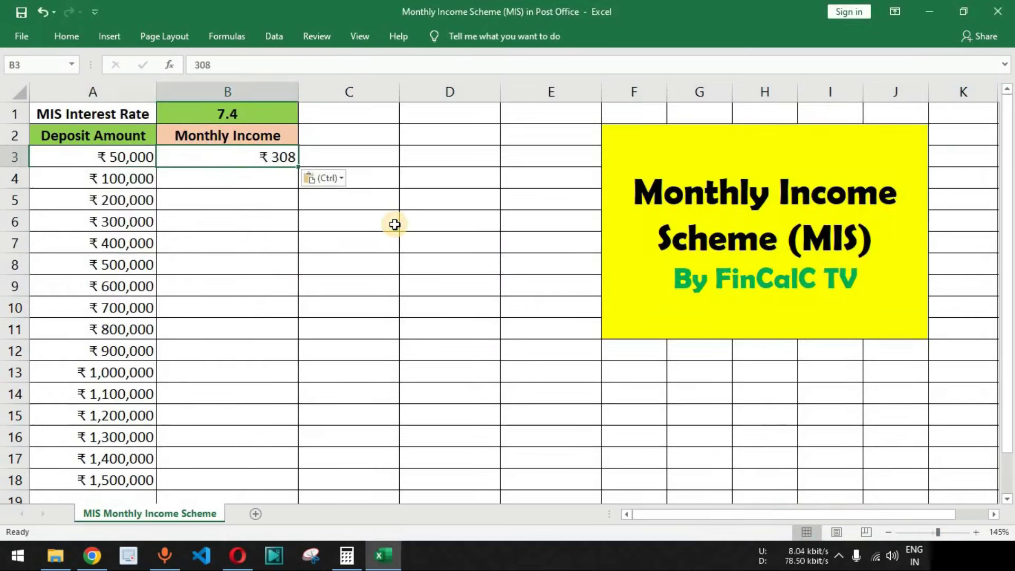
key(Return)
- Take the next deposit from cell A4 and set the investment amount in the browser's MIS calculator to 100000
click(136, 177)
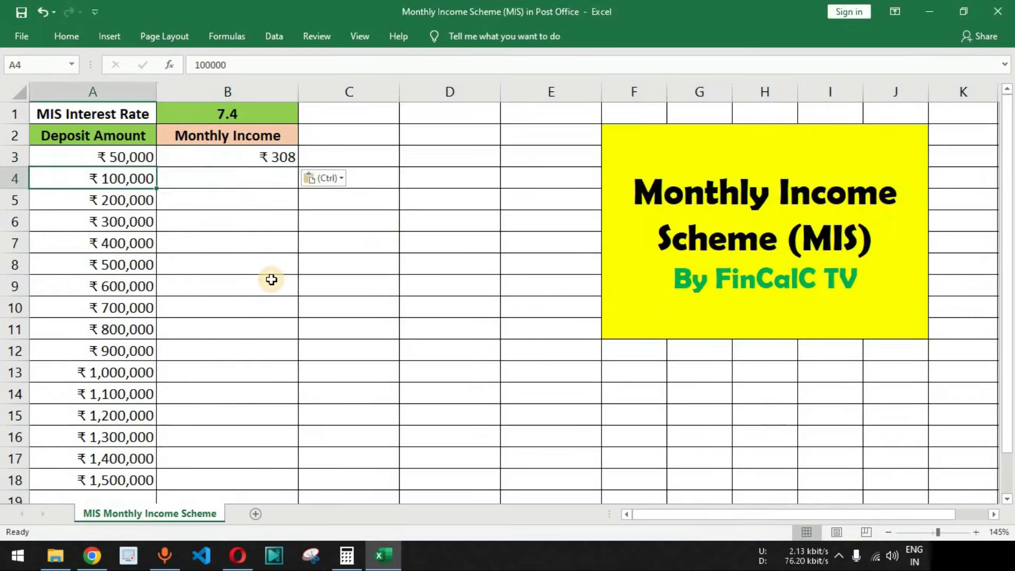
key(alt+Tab)
double_click(164, 245)
text(100000)
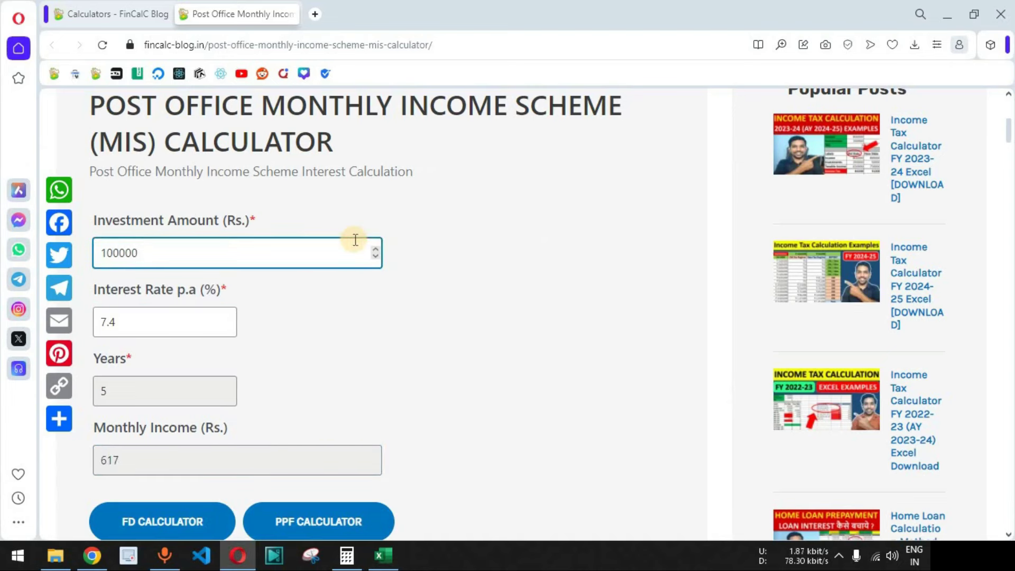
- Copy the calculated monthly income for 100000 into cell B4 of the Excel worksheet
drag(138, 466, 84, 458)
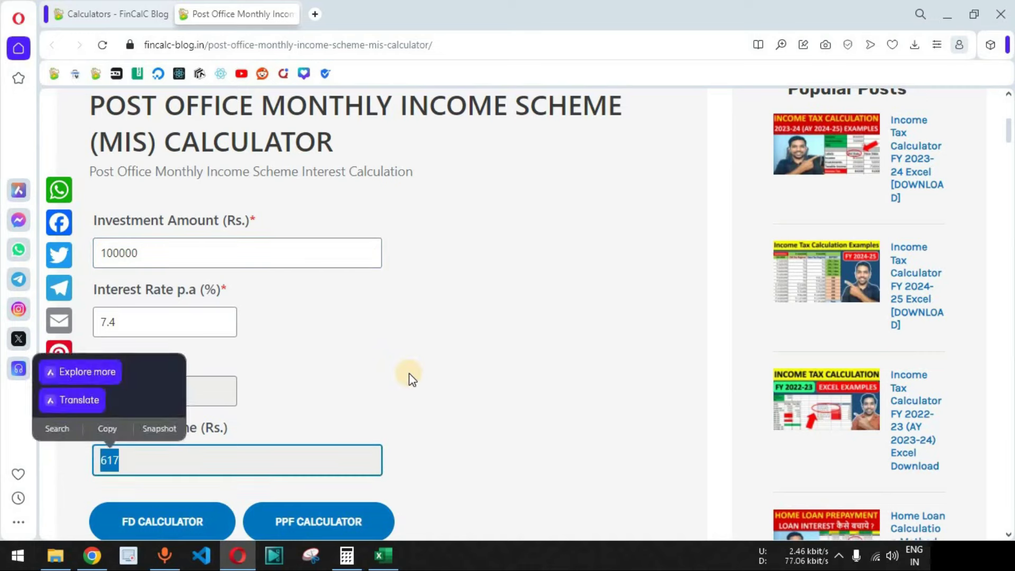
key(alt+Tab)
key(Right)
key(ctrl+v)
key(Down)
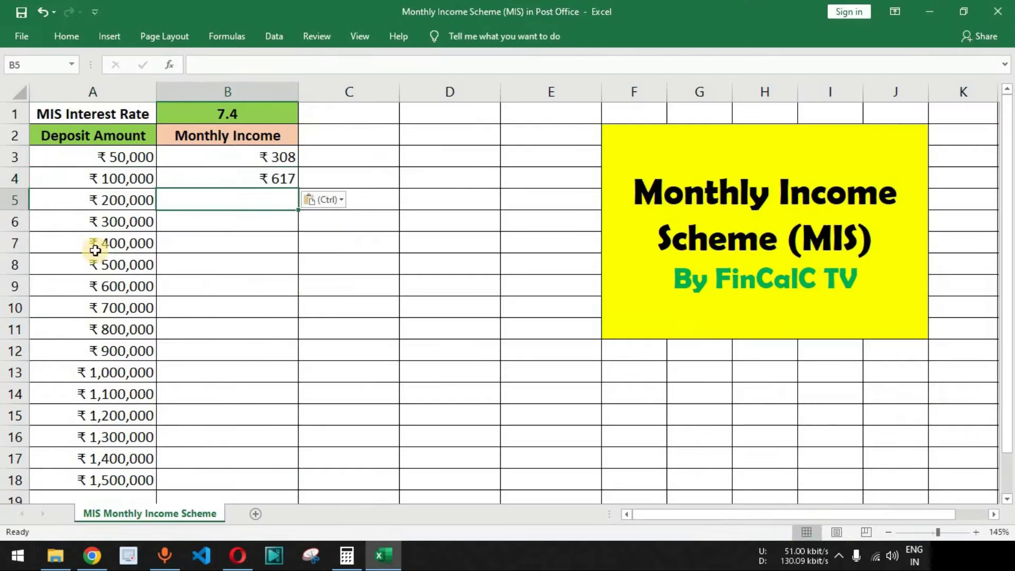
- Switch to the browser's MIS calculator and set the investment amount to 200000
key(alt+Tab)
click(97, 253)
key(BackSpace)
text(200000)
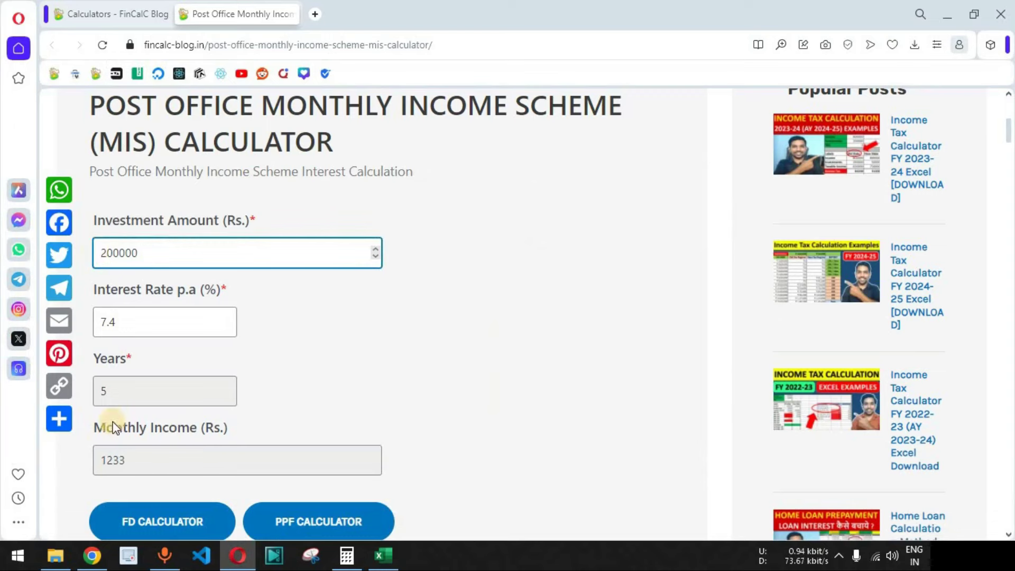
- Copy the calculated monthly income for 200000 into cell B5 of the Excel worksheet
drag(87, 460, 374, 427)
key(ctrl+c)
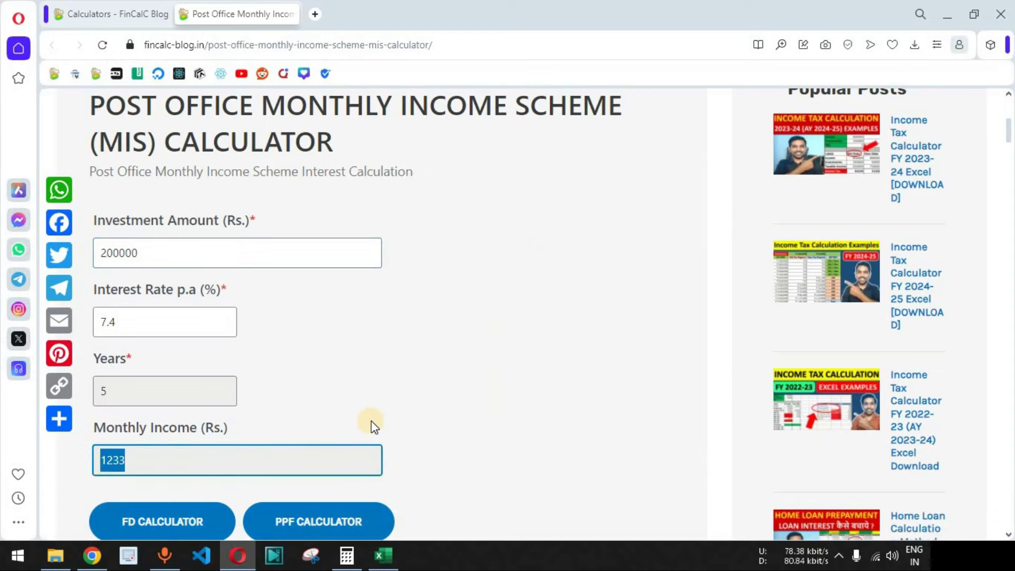
key(alt+Tab)
key(ctrl+v)
key(Return)
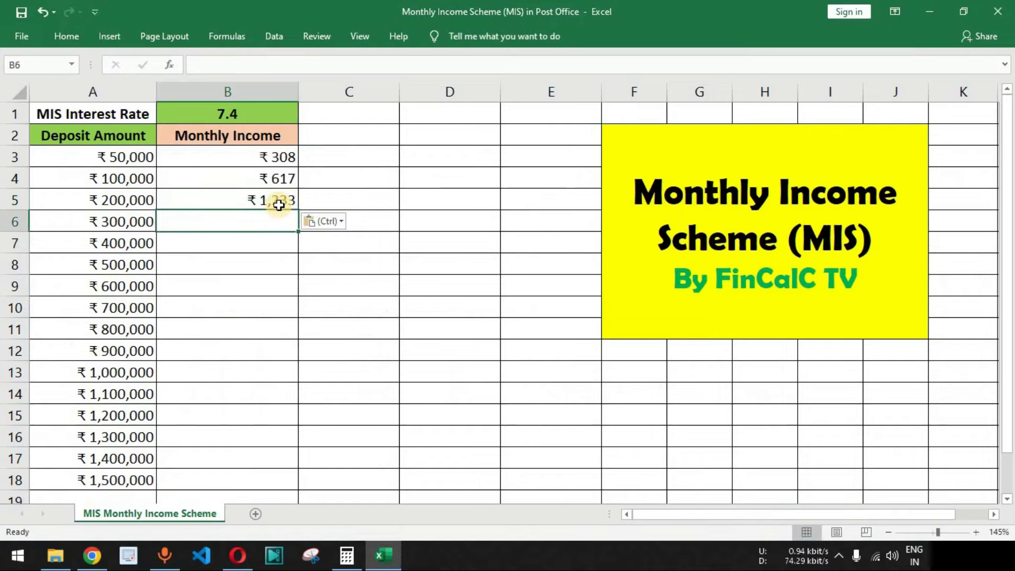
- Calculate the monthly income for an investment of 300000 in the browser calculator and copy it into cell B6 of the Excel worksheet
key(alt+Tab)
click(102, 253)
text(300000)
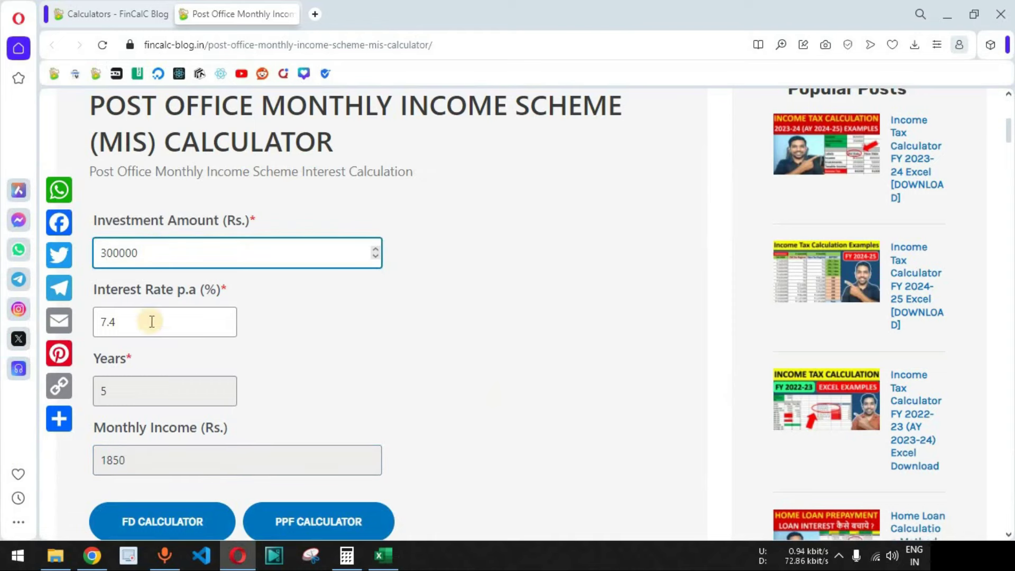
drag(102, 459, 377, 422)
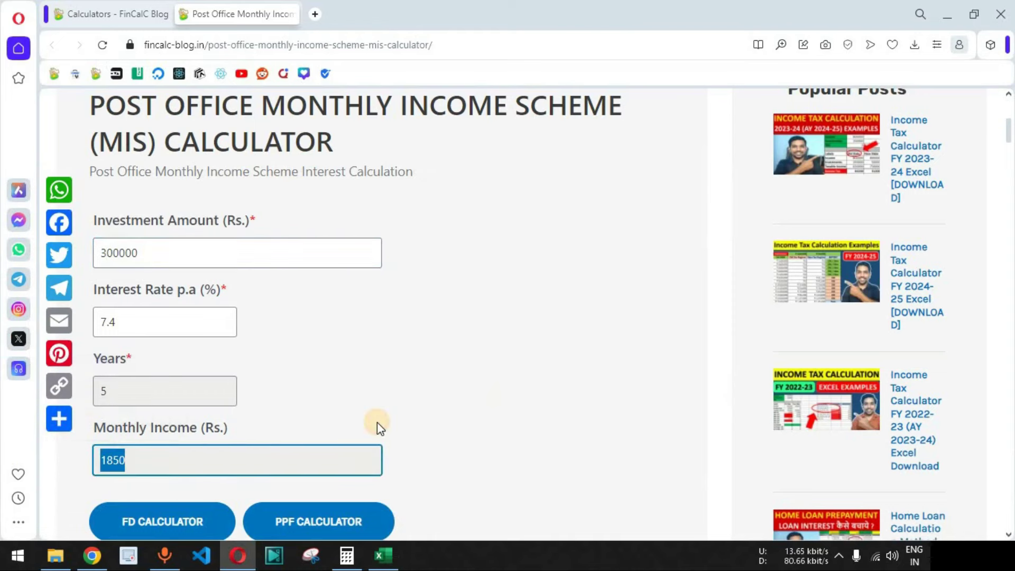
key(alt+Tab)
key(ctrl+v)
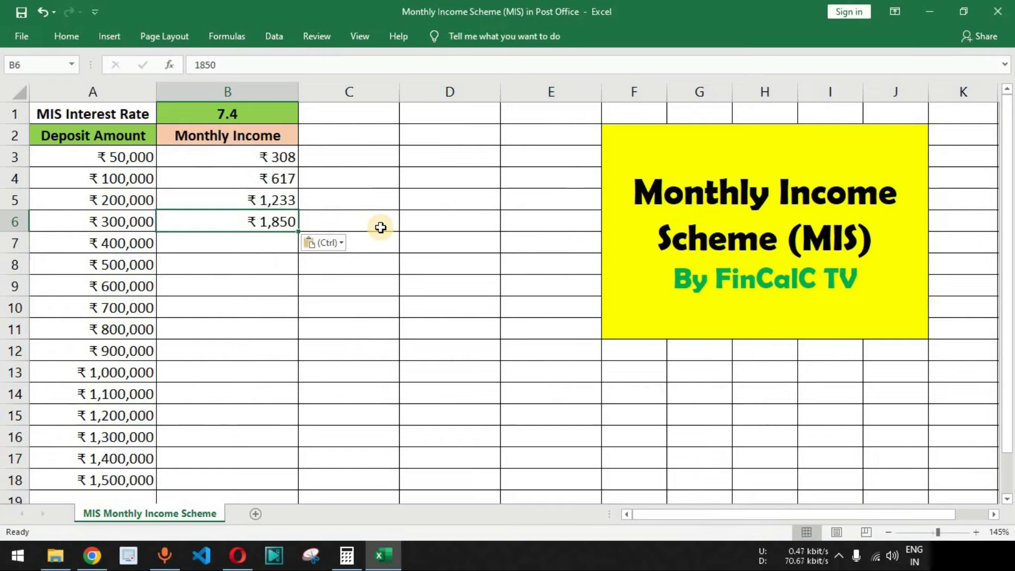
- Review the deposits and monthly incomes in rows 7 to 18, especially those for 1,000,000 and 1,500,000
drag(126, 244, 143, 479)
click(266, 251)
drag(266, 254, 265, 481)
click(125, 246)
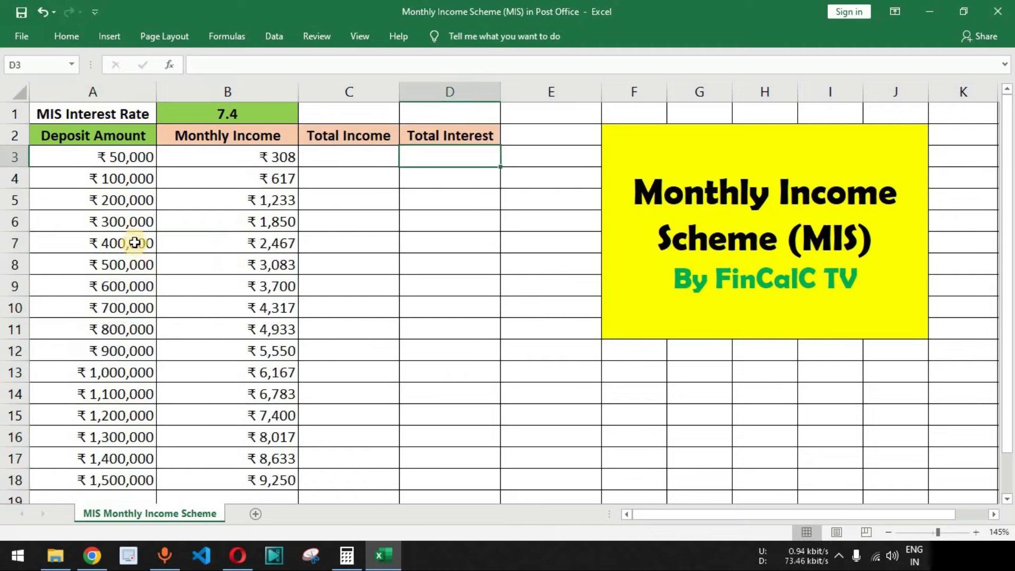
drag(126, 245, 236, 478)
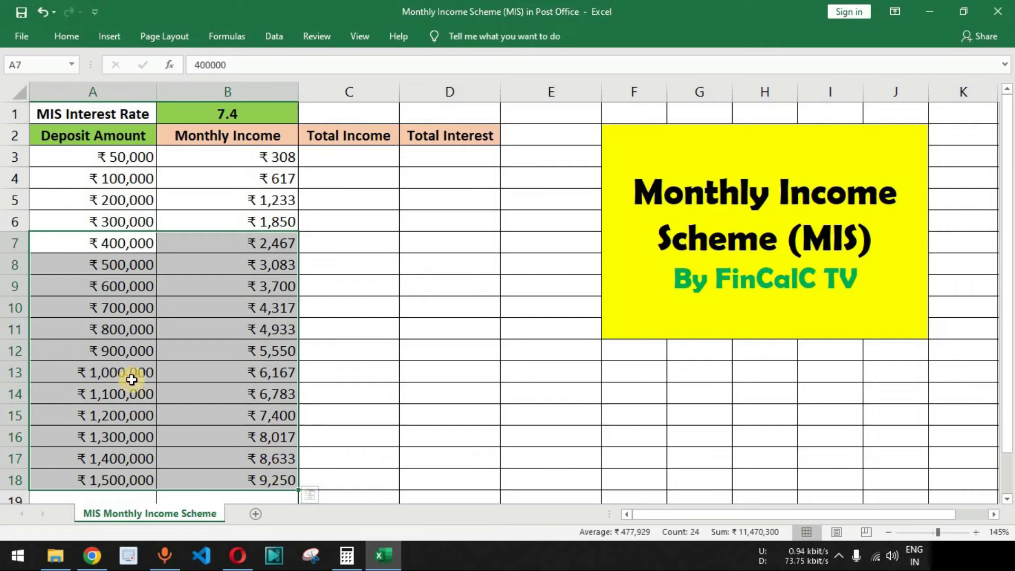
click(11, 372)
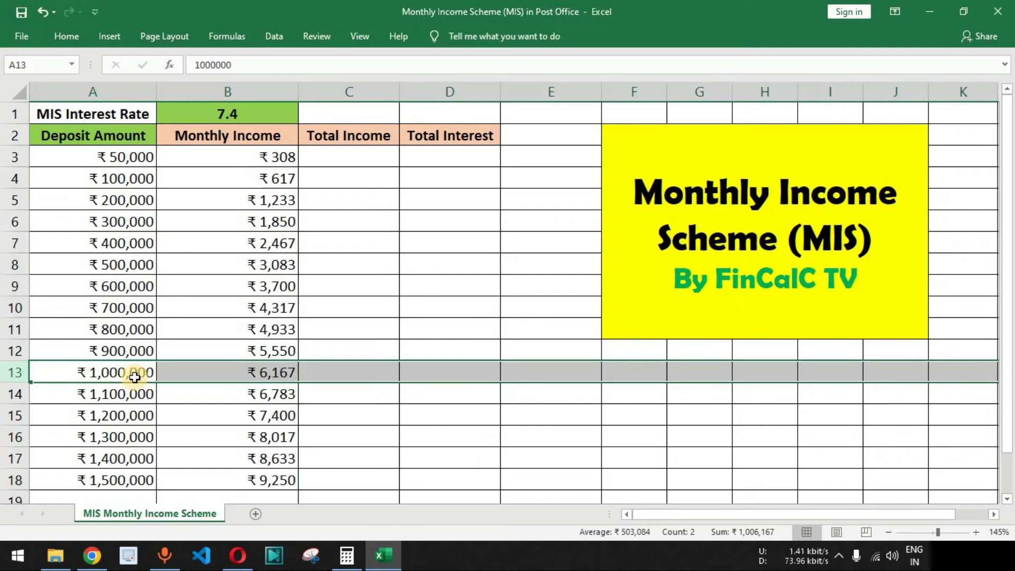
click(257, 376)
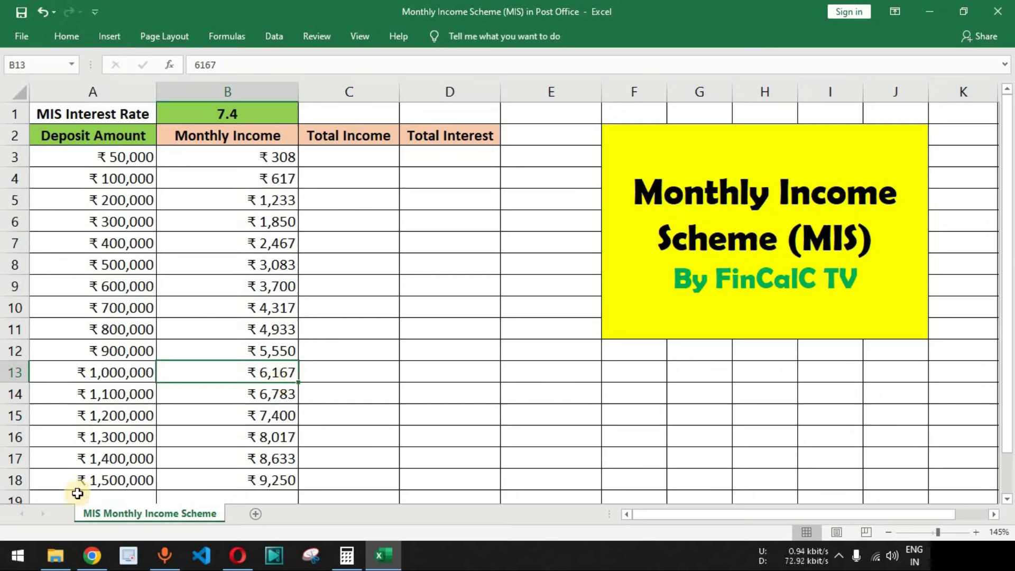
click(16, 480)
click(128, 483)
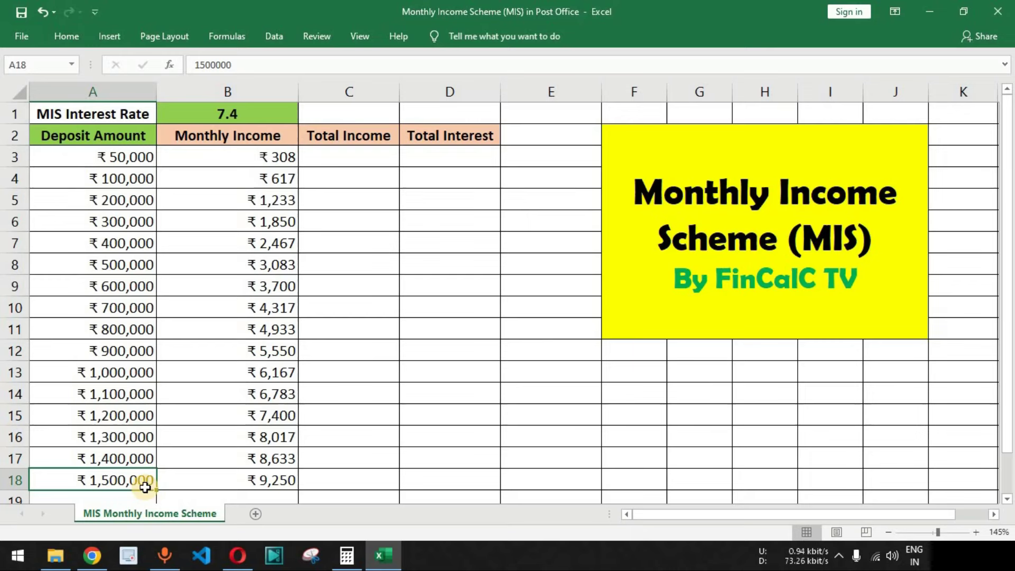
click(272, 482)
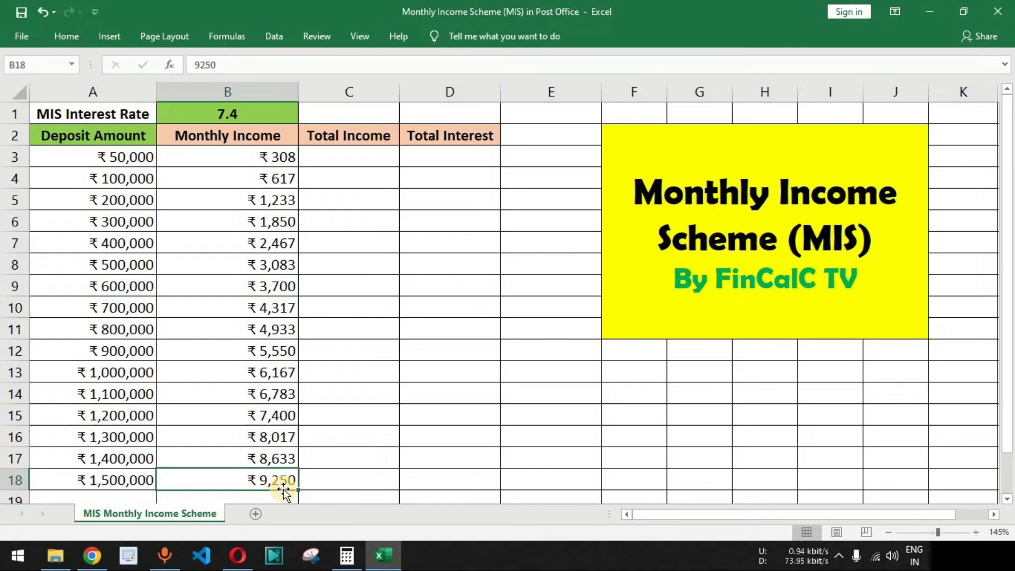
- Undo the Total Interest heading in column D and enter the formula =B3*12 in Total Income cell C3
key(ctrl+z)
drag(275, 158, 272, 479)
click(354, 157)
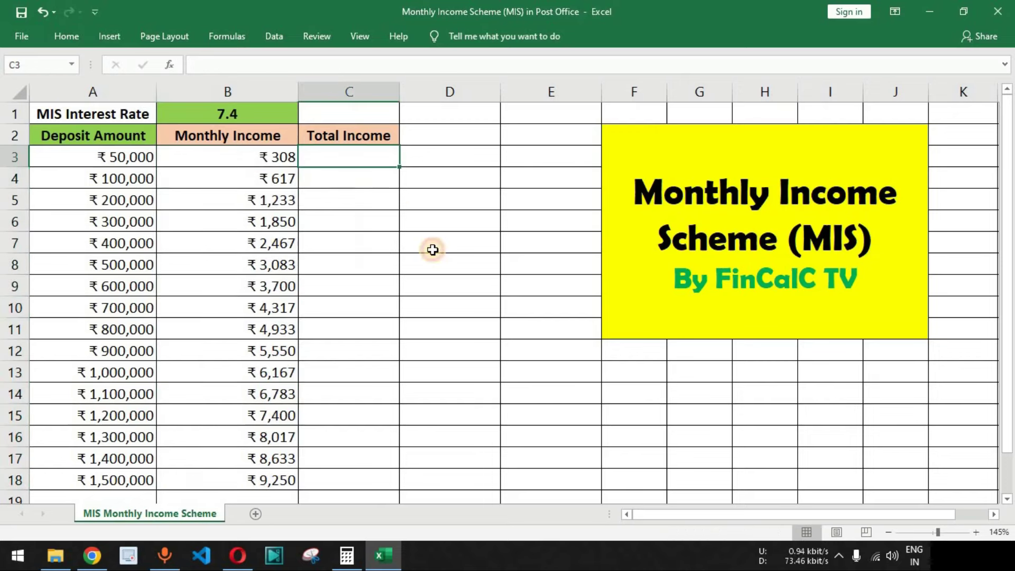
text(=)
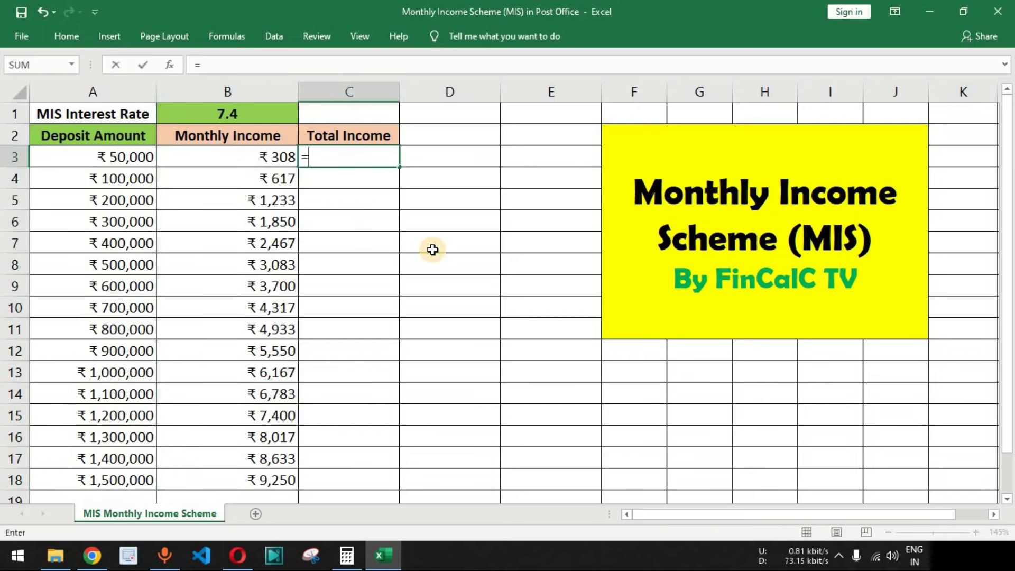
click(280, 158)
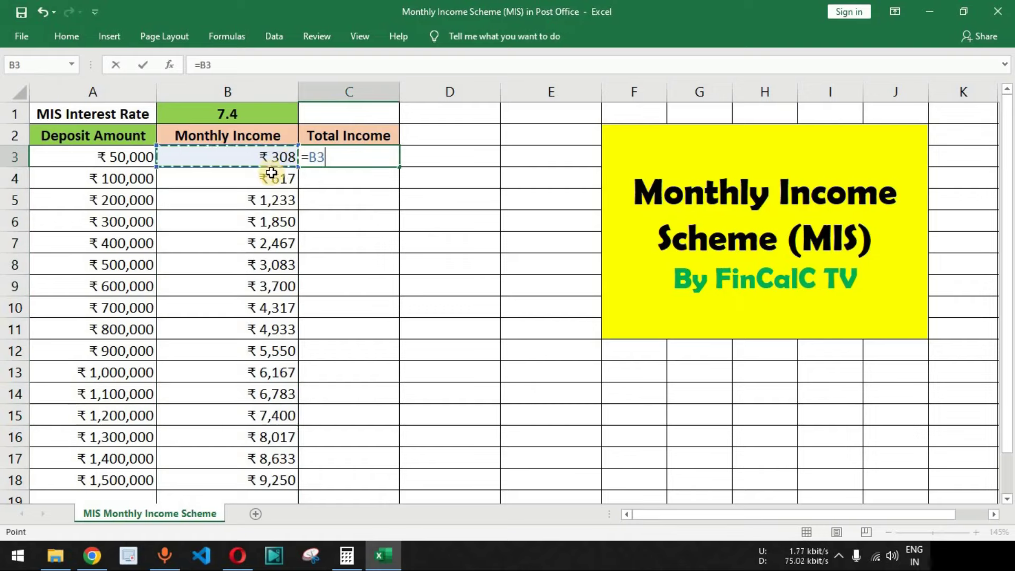
text(*)
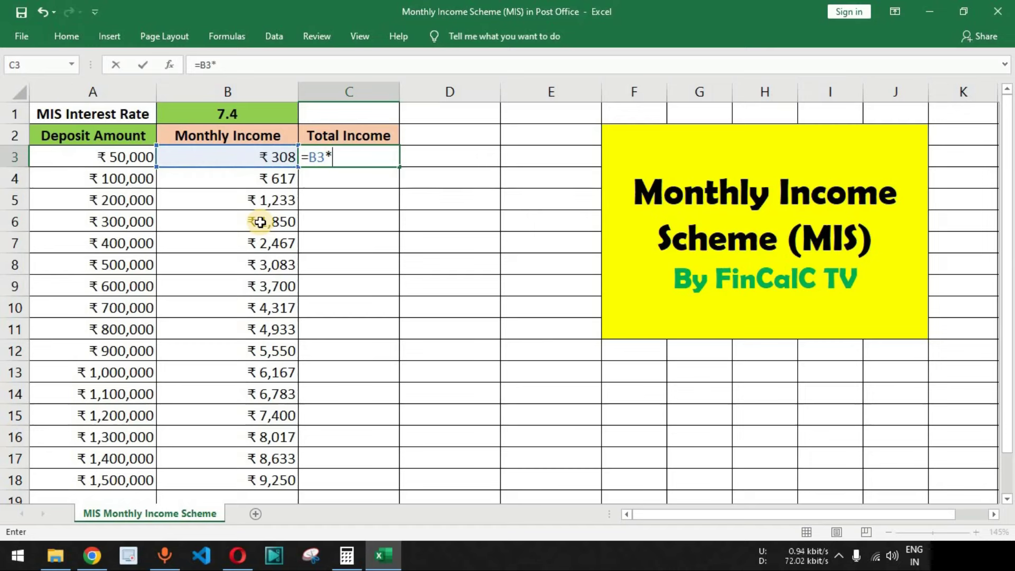
key(Return)
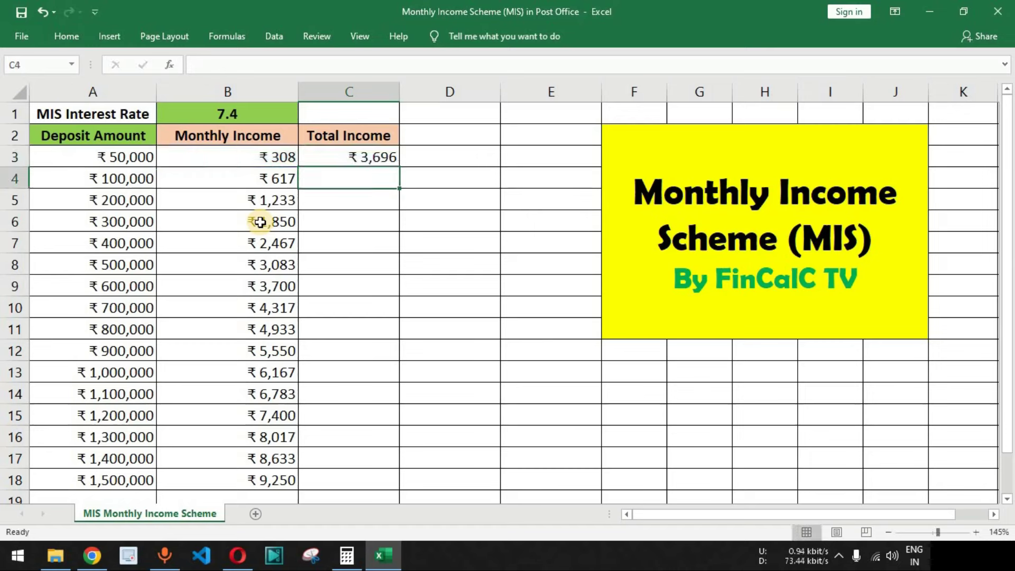
- Extend the Total Income formula in C3 to =B3*12*5 to cover five years
click(378, 159)
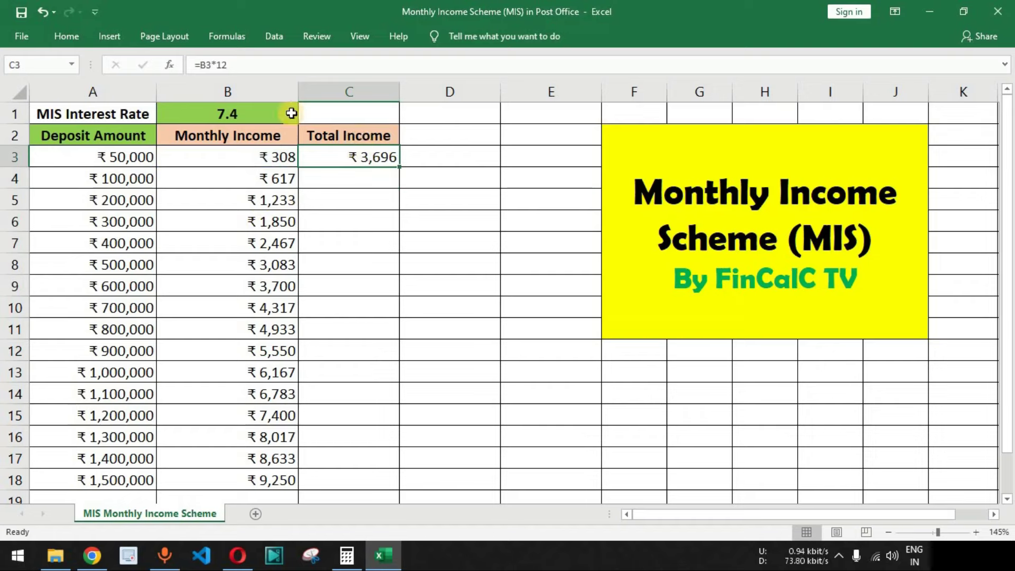
key(F2)
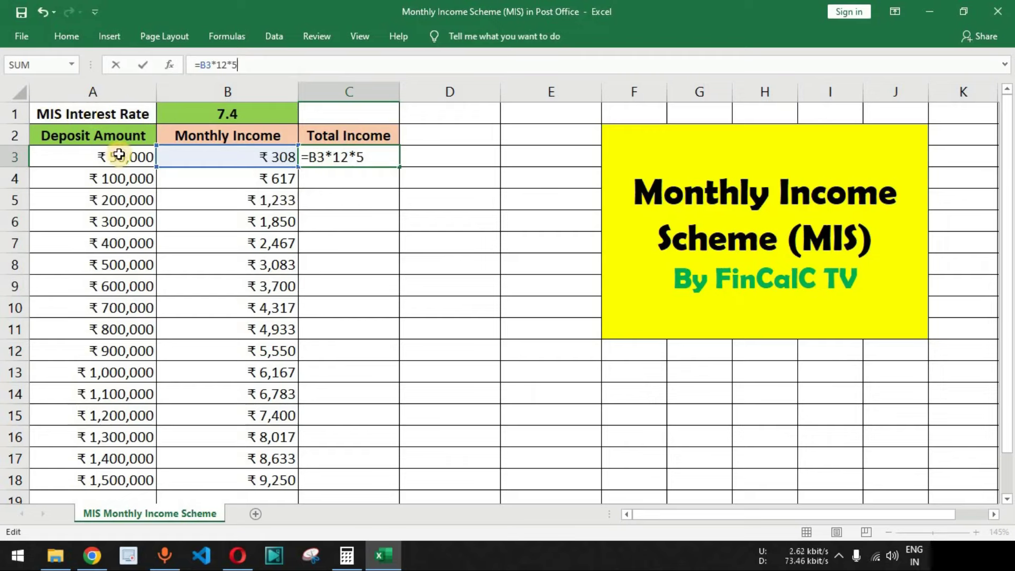
key(Return)
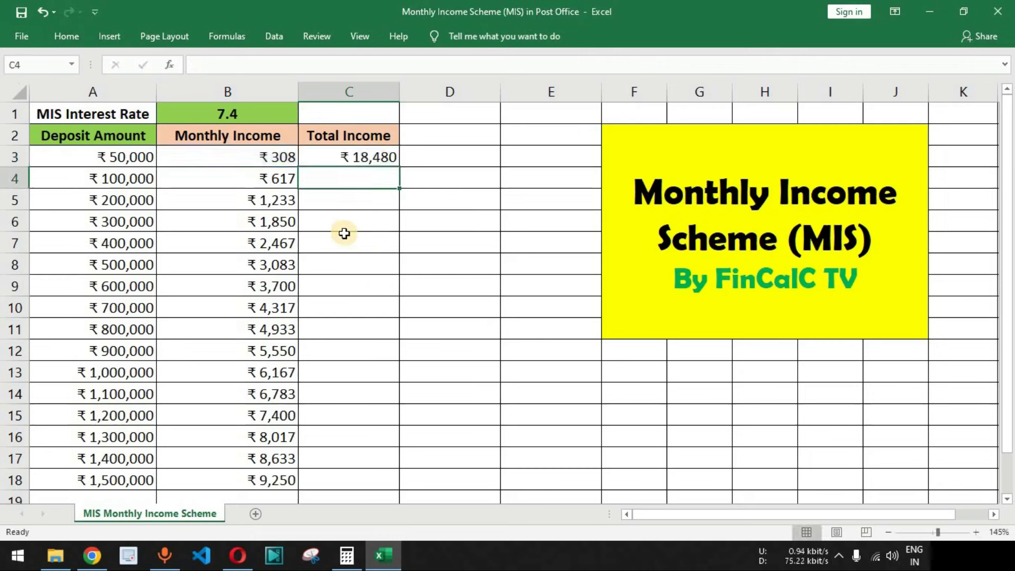
- Compare the total income in C3 with the deposit amounts, the monthly incomes and the interest rate in B1
click(371, 157)
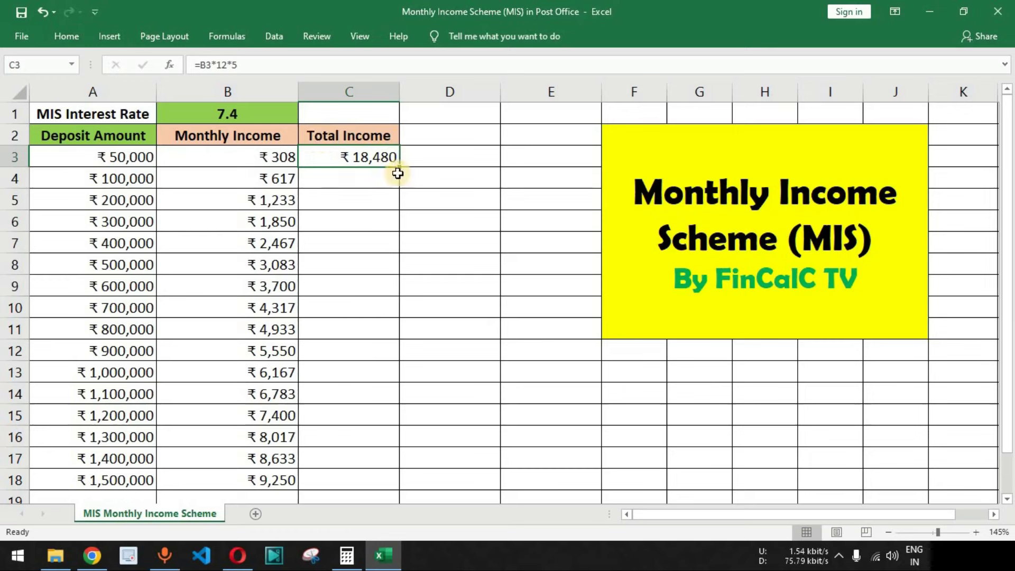
click(114, 156)
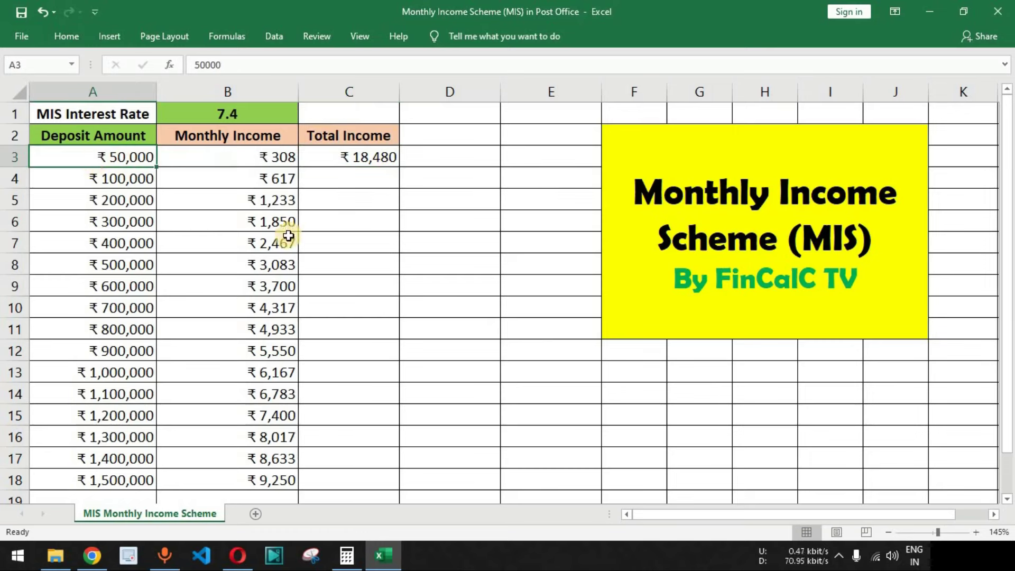
drag(279, 154, 268, 480)
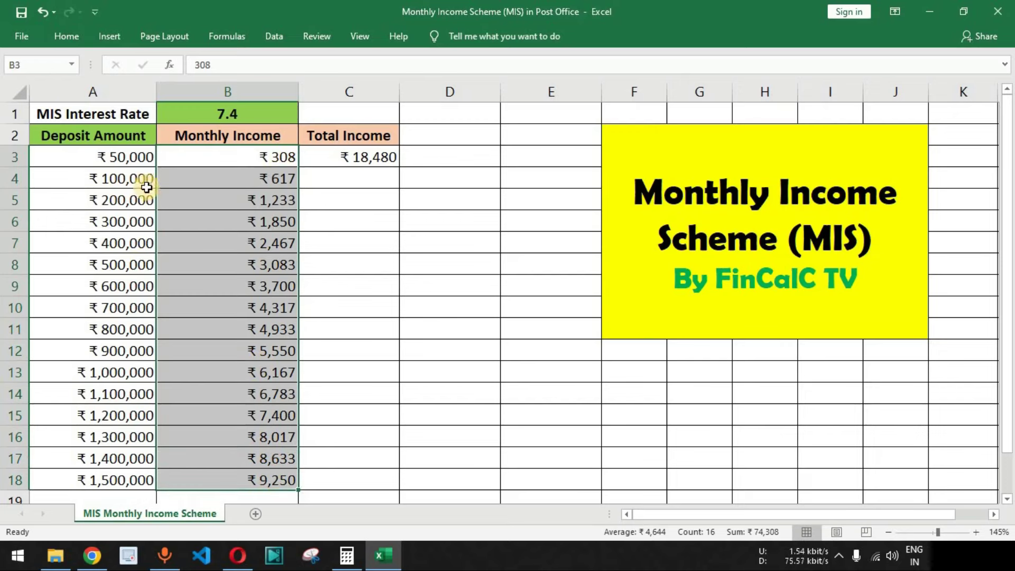
drag(143, 157, 150, 480)
drag(355, 157, 354, 173)
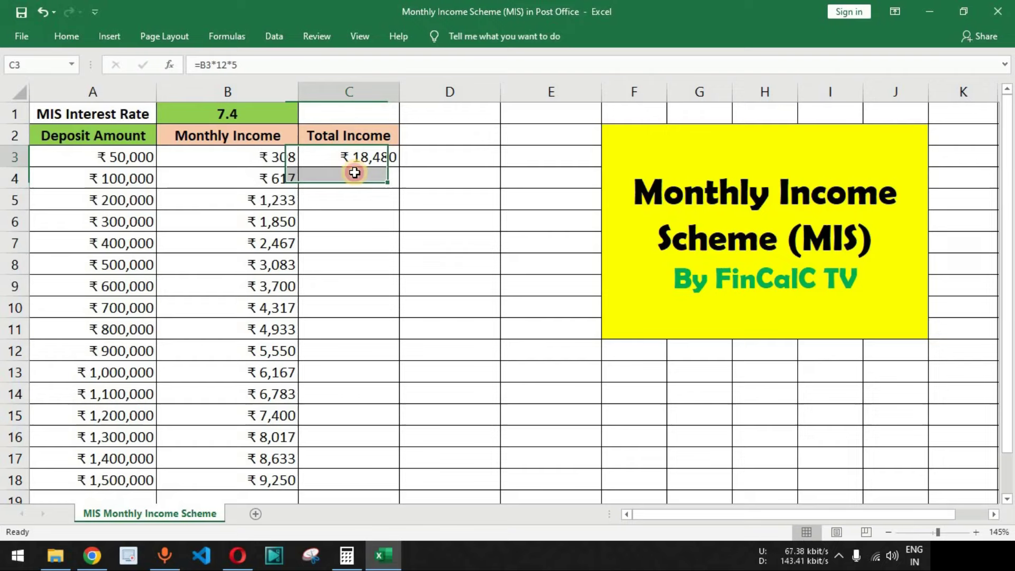
drag(140, 161, 122, 479)
drag(254, 156, 265, 479)
click(243, 112)
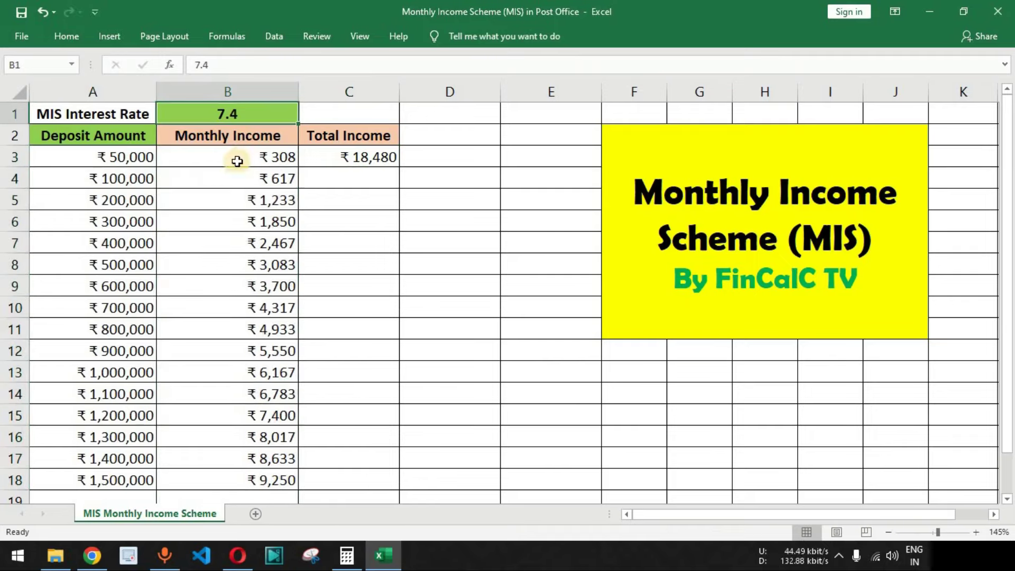
- Fill the Total Income formula from C3 down to C18 and check the filled cells
click(355, 157)
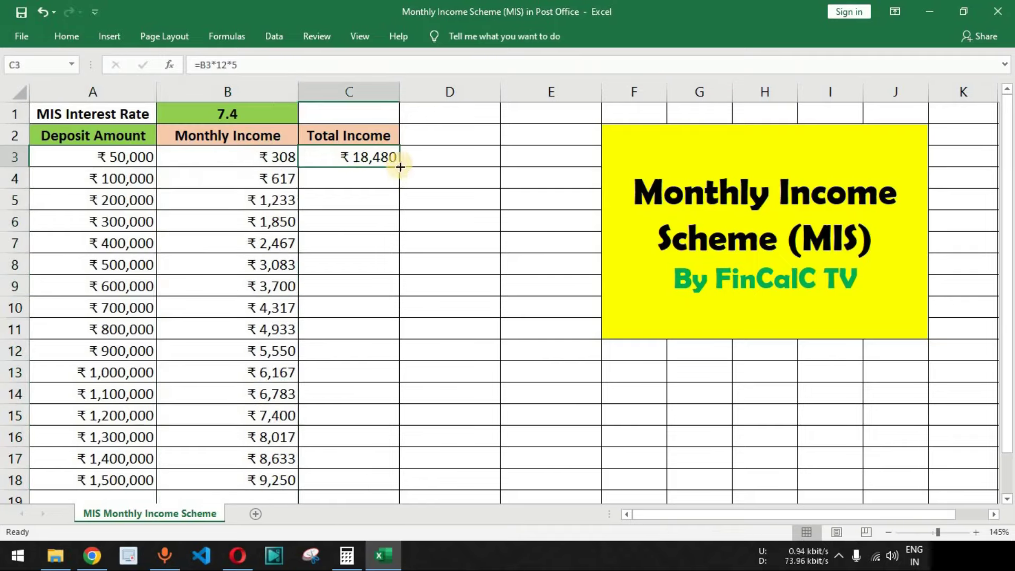
double_click(398, 165)
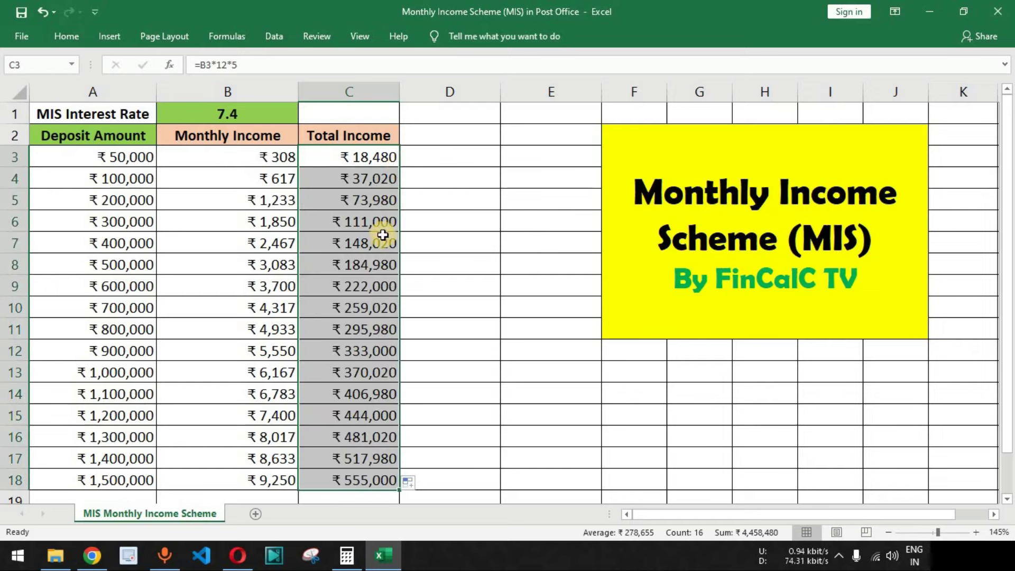
click(376, 153)
drag(360, 220, 380, 479)
click(379, 479)
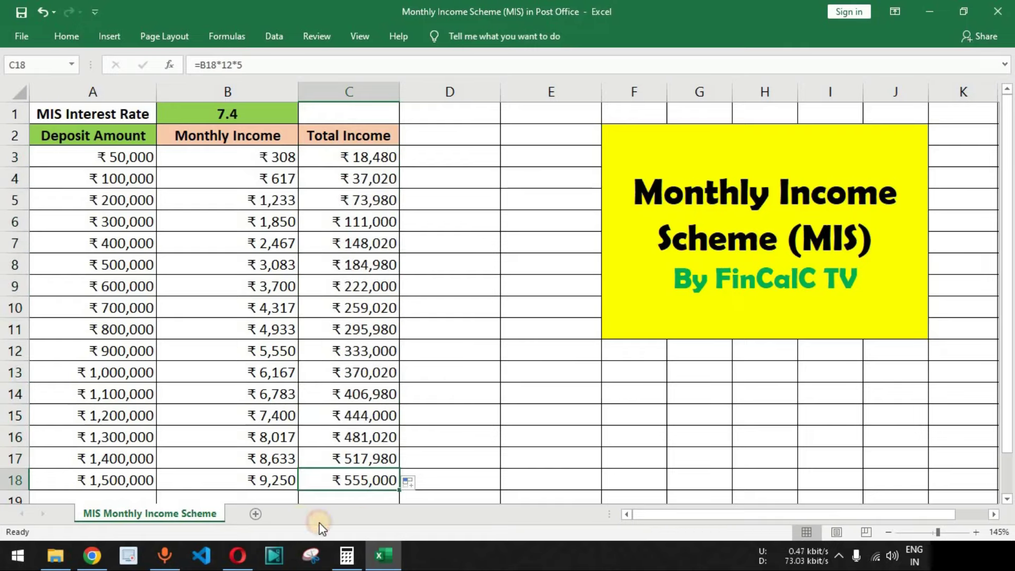
- Examine the completed table, focusing on the monthly and total income for the 1,500,000 deposit in row 18
click(15, 479)
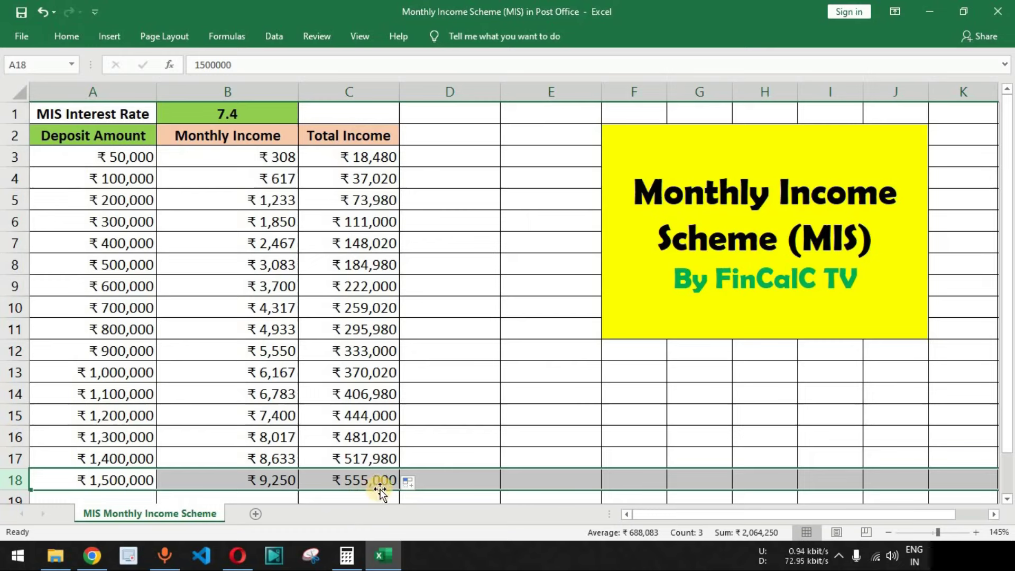
click(274, 481)
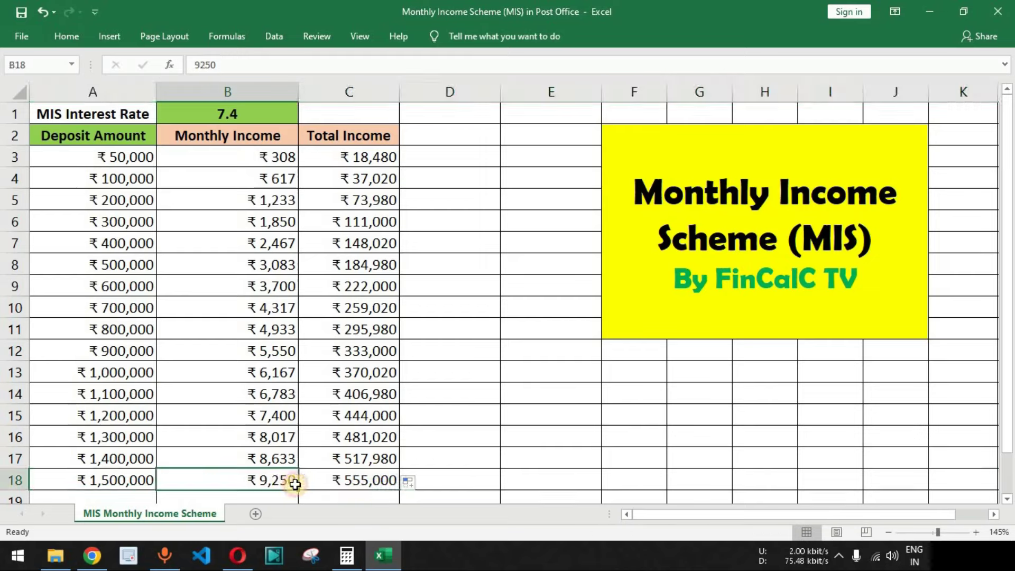
click(351, 481)
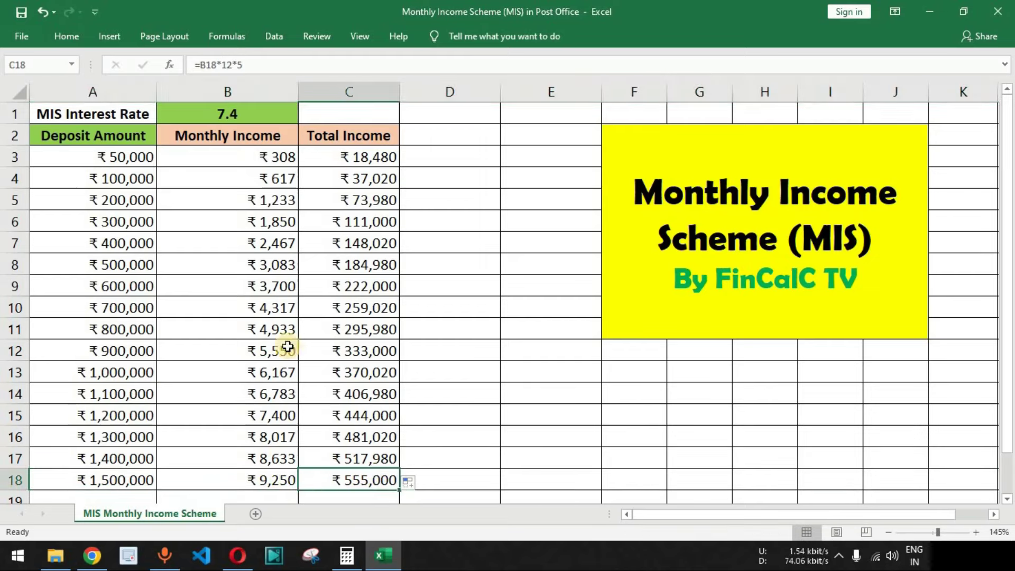
drag(102, 108, 345, 478)
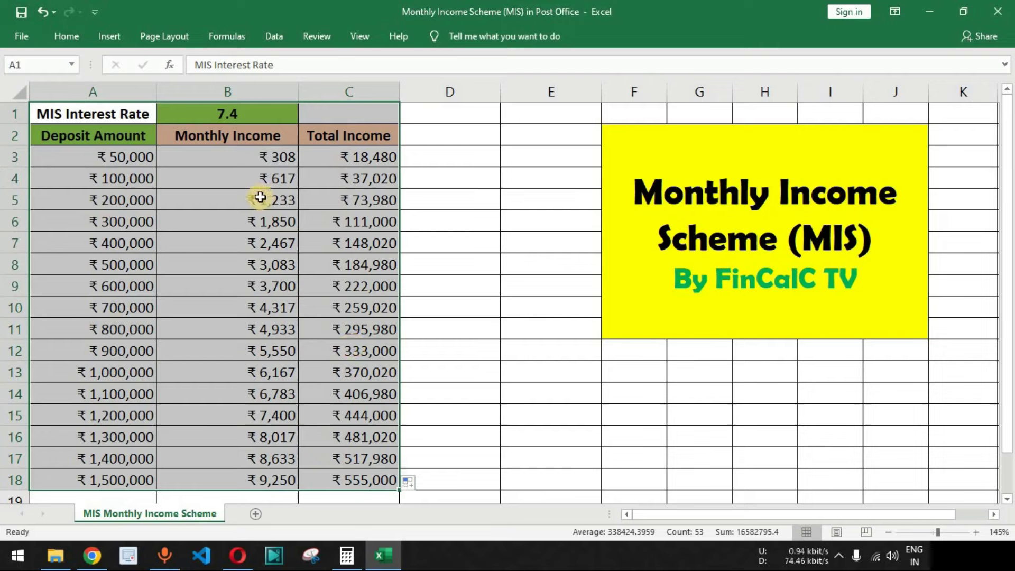
drag(258, 156, 264, 481)
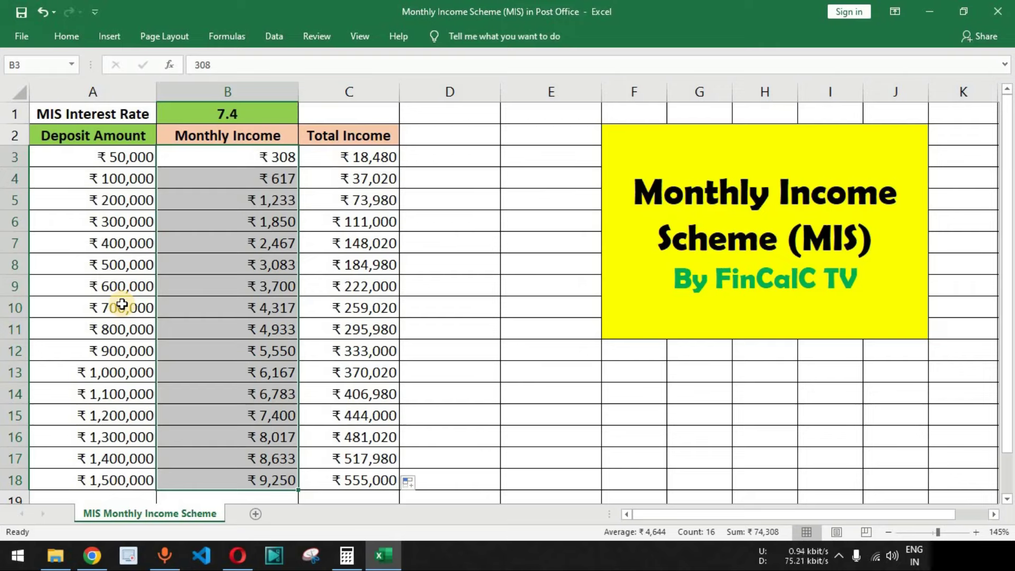
click(5, 478)
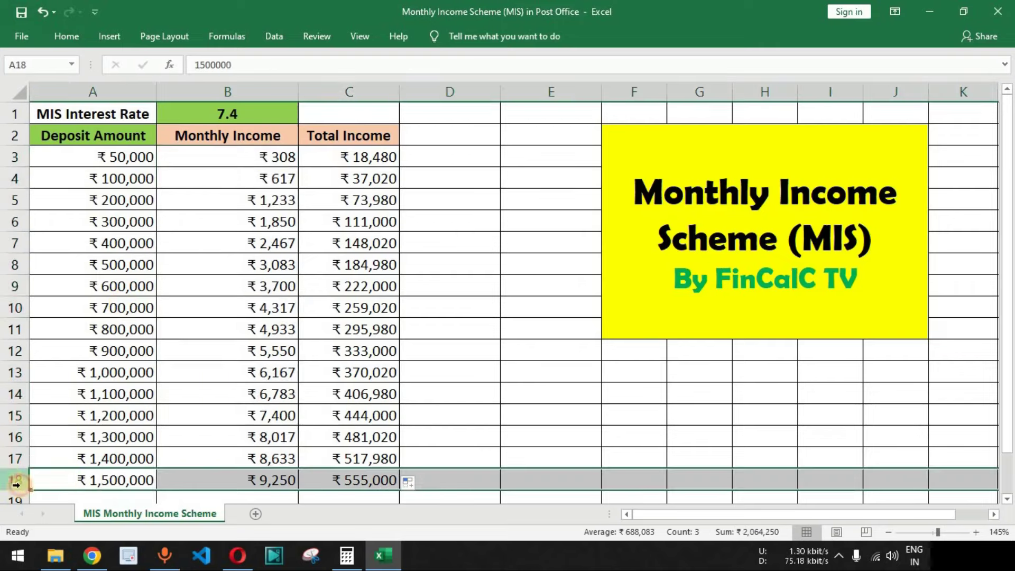
click(118, 480)
click(15, 479)
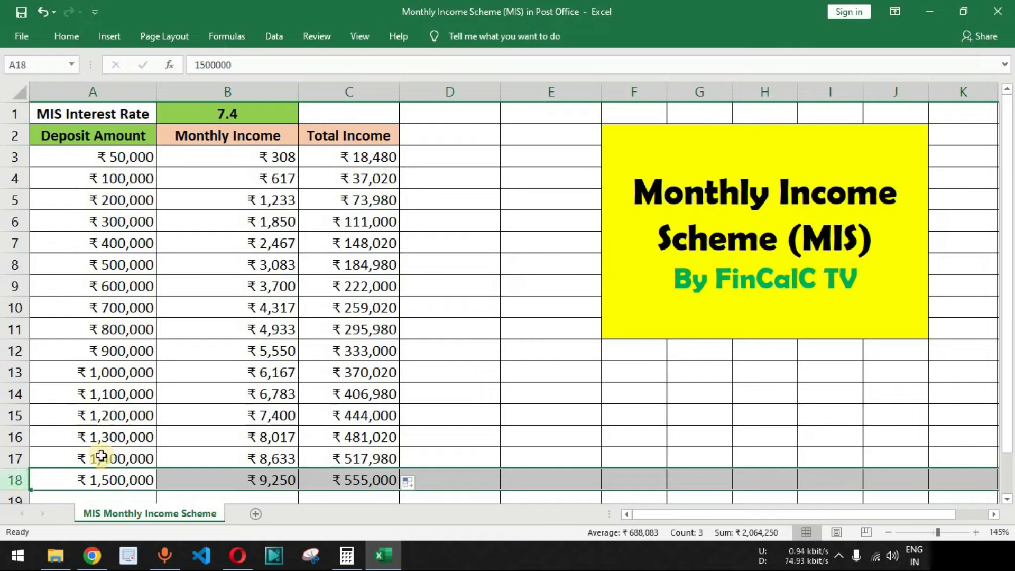
- Switch to the Opera browser and open the SWP Calculator from the FinCalC calculators page
click(238, 555)
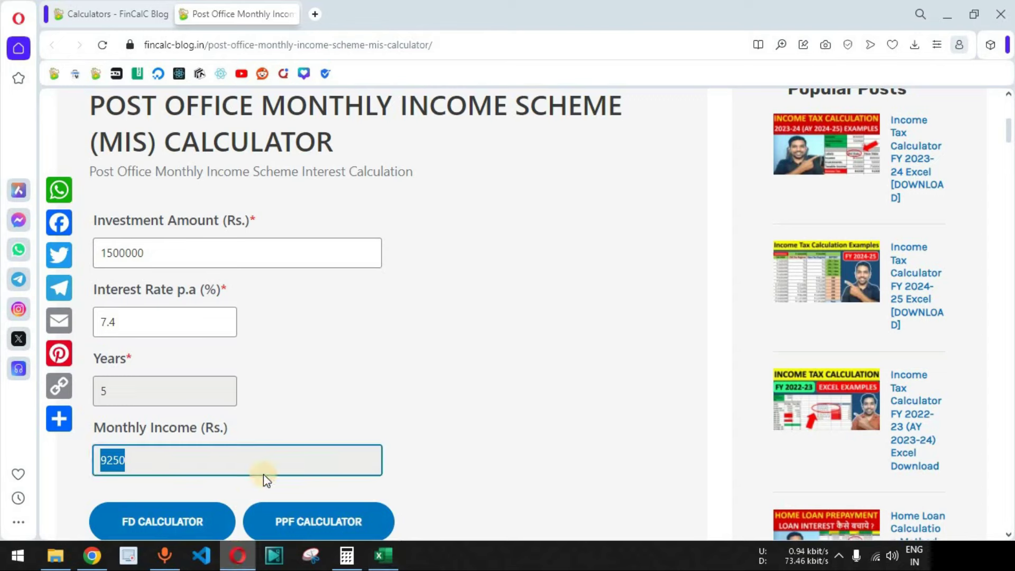
click(111, 15)
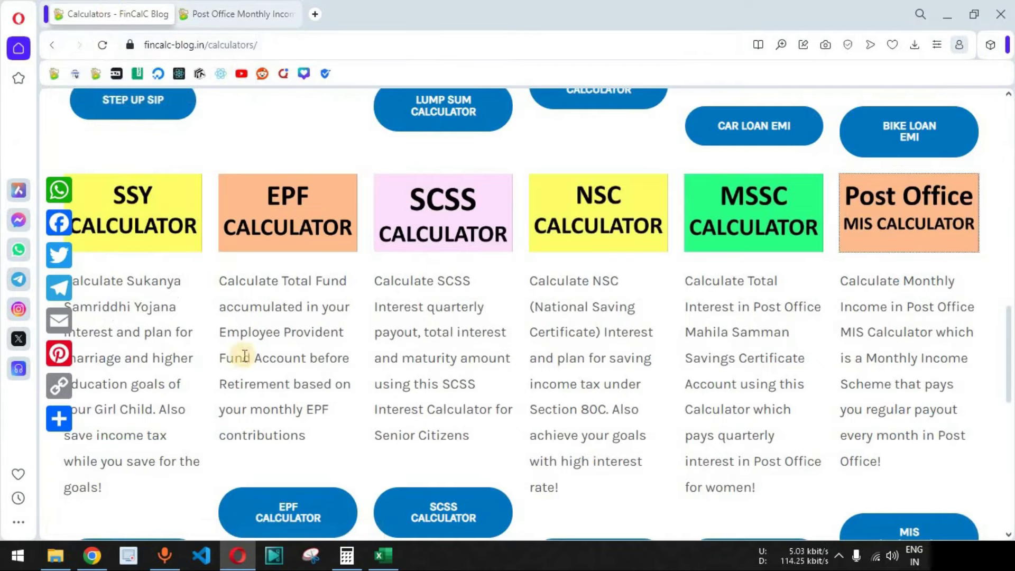
scroll(664, 313, down, 7)
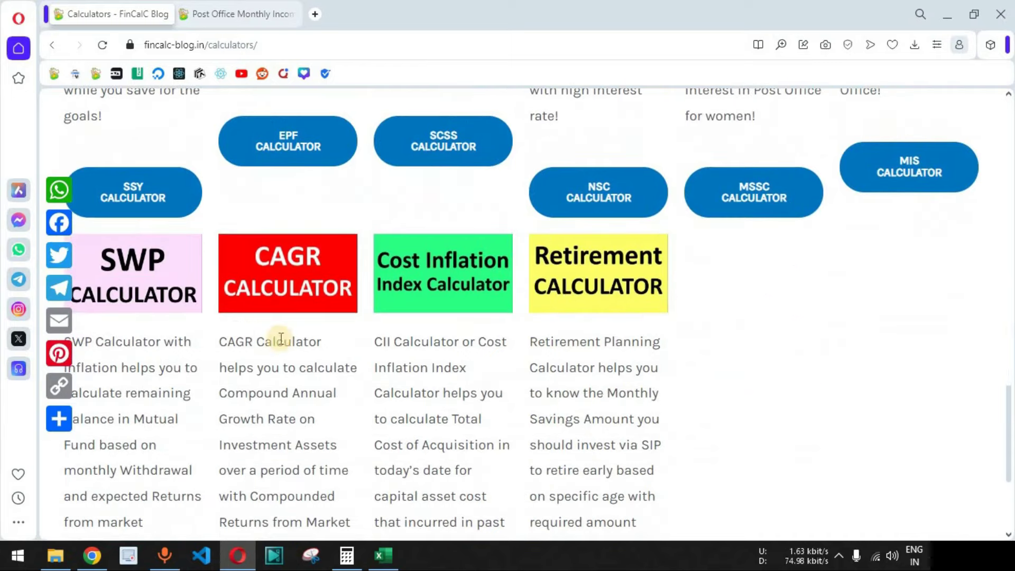
key(ctrl+minus)
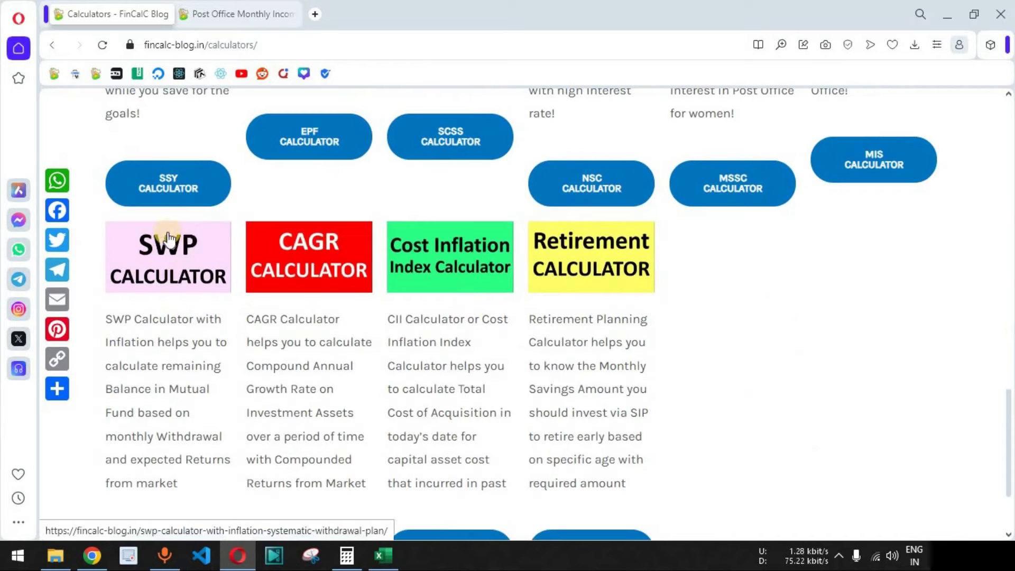
click(179, 276)
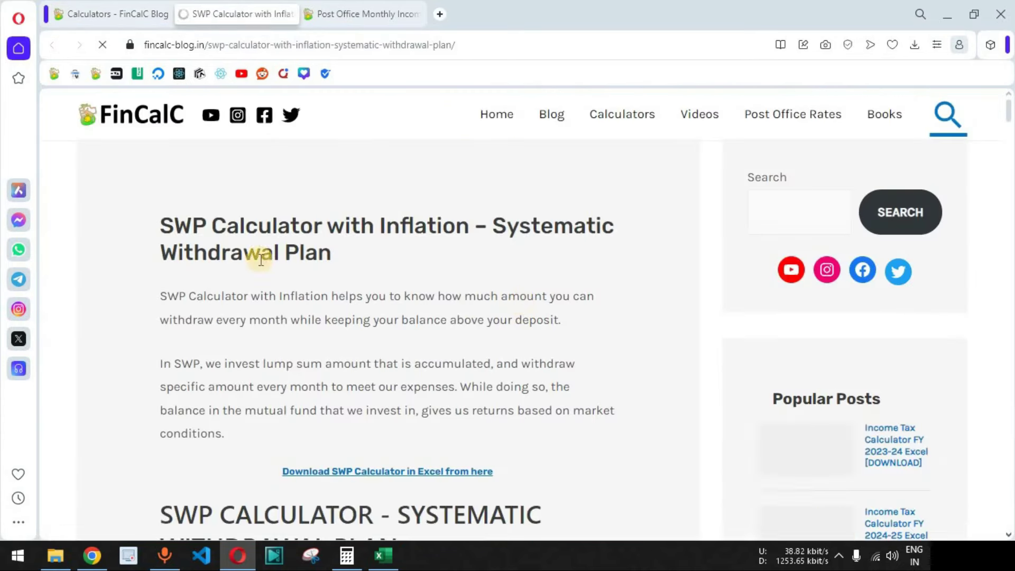
- Enlarge the SWP calculator page to 110% zoom and bring its withdrawal plan form into view
drag(161, 225, 468, 251)
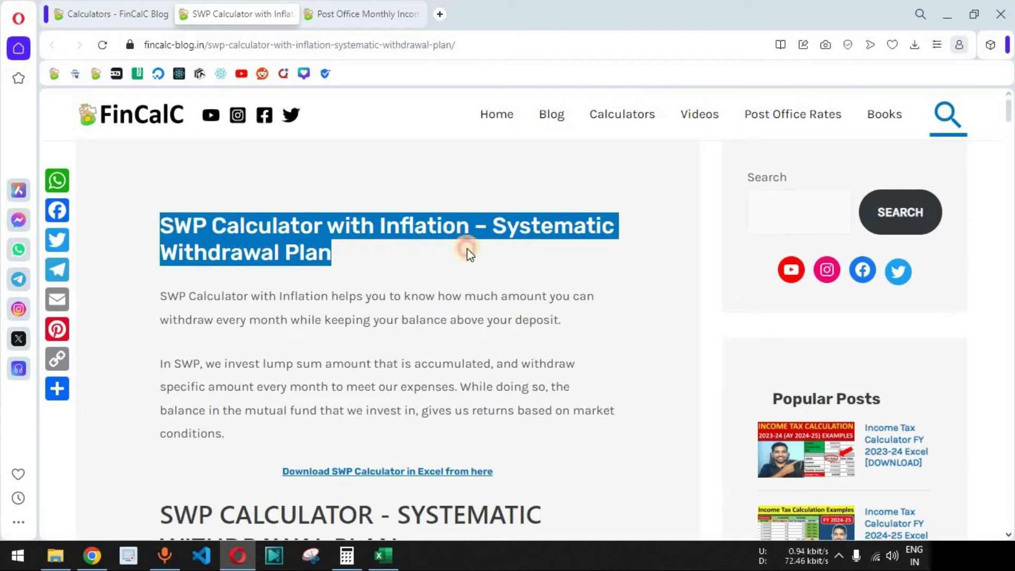
key(ctrl+plus)
scroll(639, 285, down, 1)
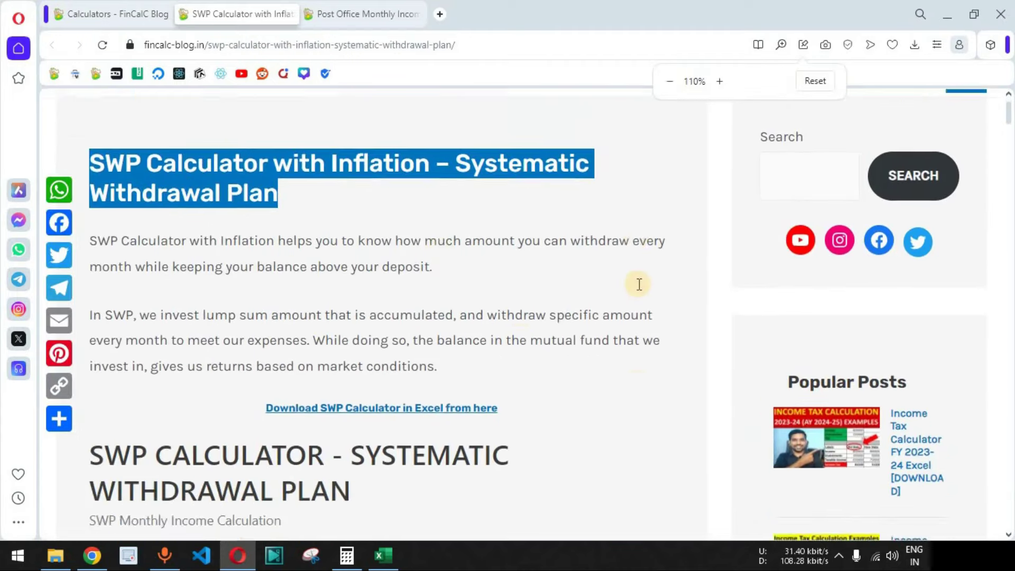
scroll(640, 285, down, 4)
scroll(661, 339, down, 3)
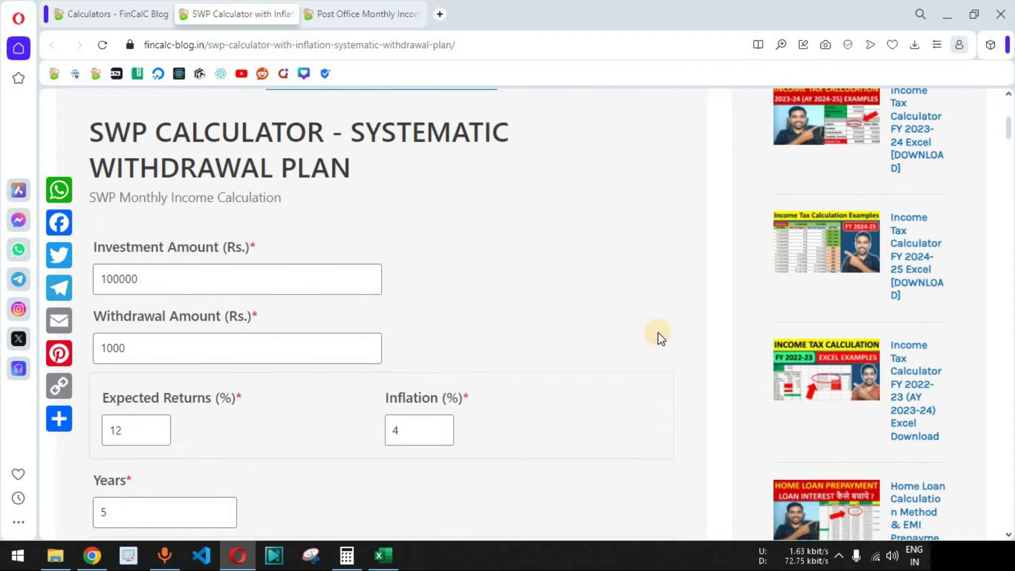
scroll(661, 339, down, 2)
- Check the last deposit amount in the Excel worksheet and set the SWP calculator's Investment Amount to 1500000
key(alt+Tab)
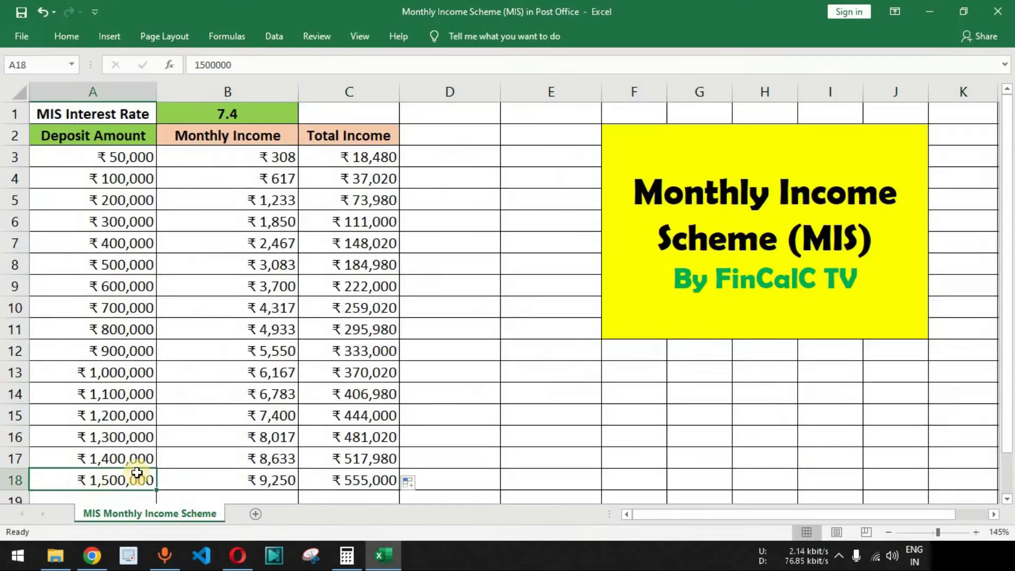
key(alt+Tab)
drag(149, 205, 80, 207)
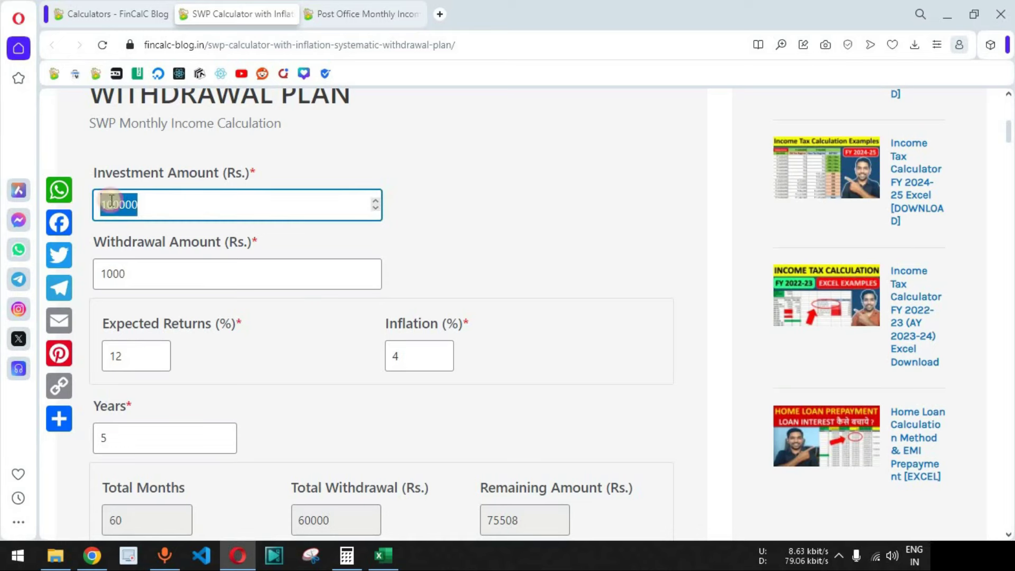
text(1500000)
drag(131, 174, 228, 177)
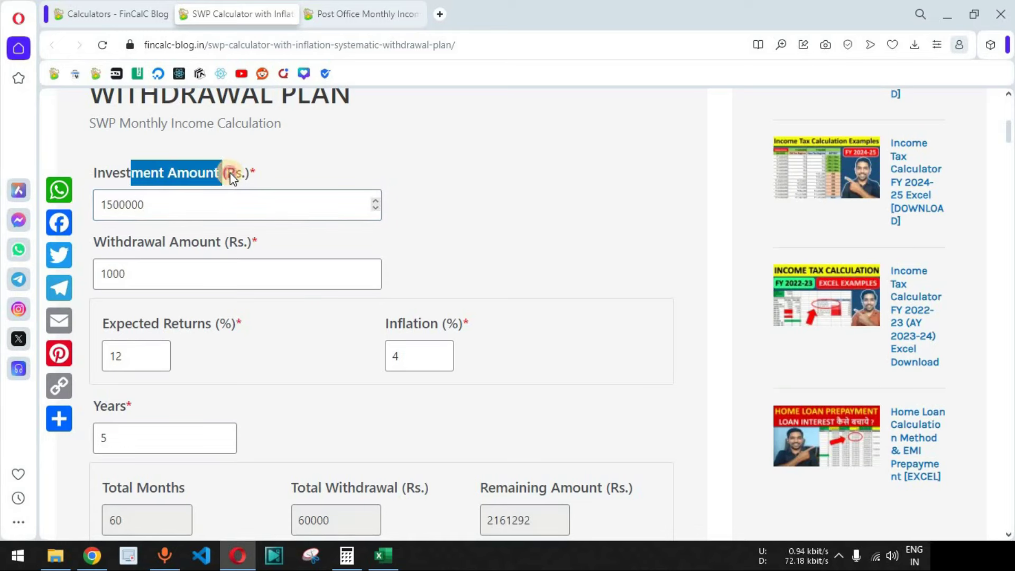
click(488, 210)
- Look up the monthly income for that deposit in the Excel worksheet and set the Withdrawal Amount to 9250
key(alt+Tab)
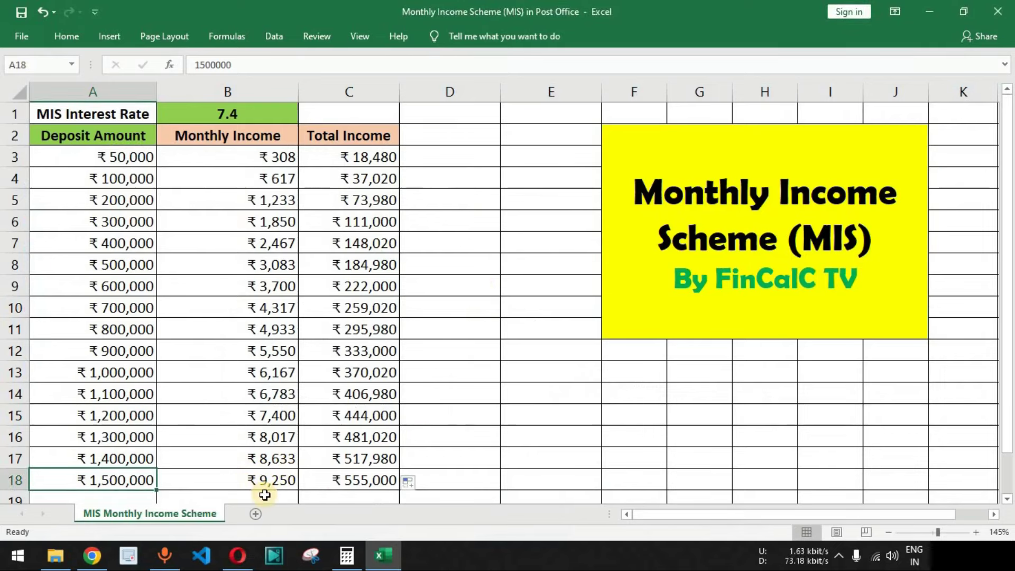
key(alt+Tab)
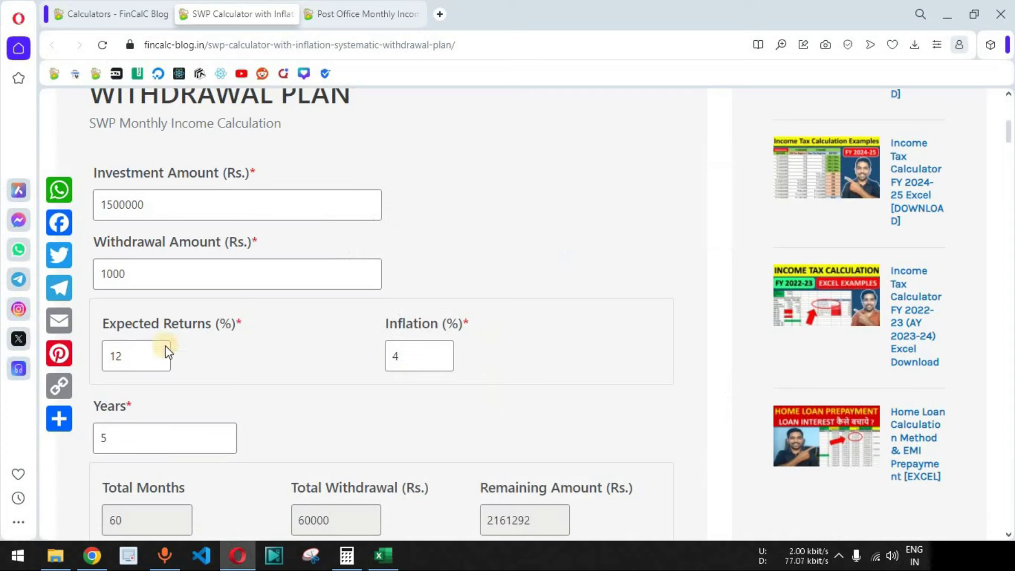
drag(91, 269, 482, 257)
text(9250)
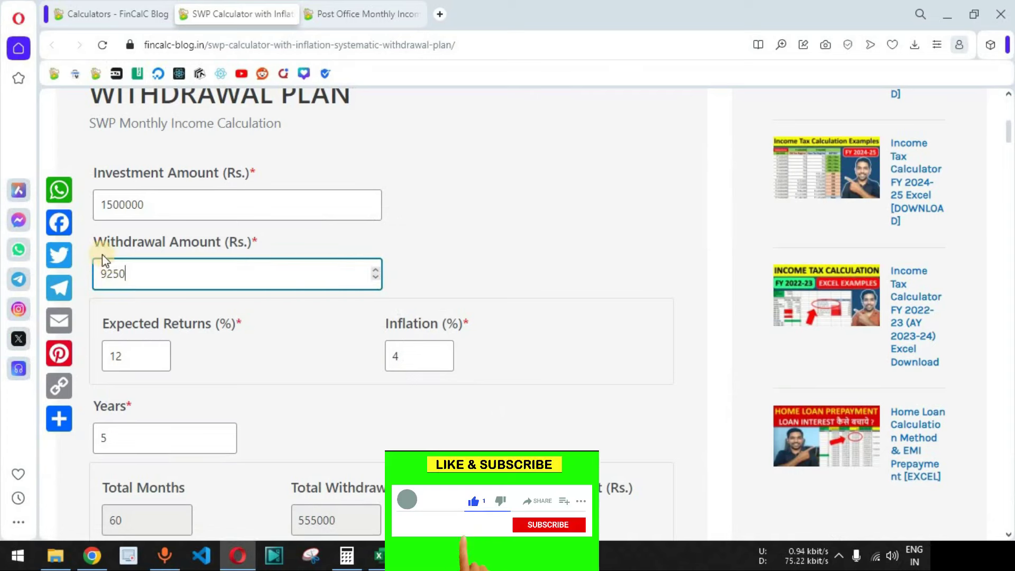
- Examine the SWP calculator's Expected Returns and Inflation fields along with the calculated withdrawal and remaining amounts
scroll(227, 299, down, 1)
double_click(127, 282)
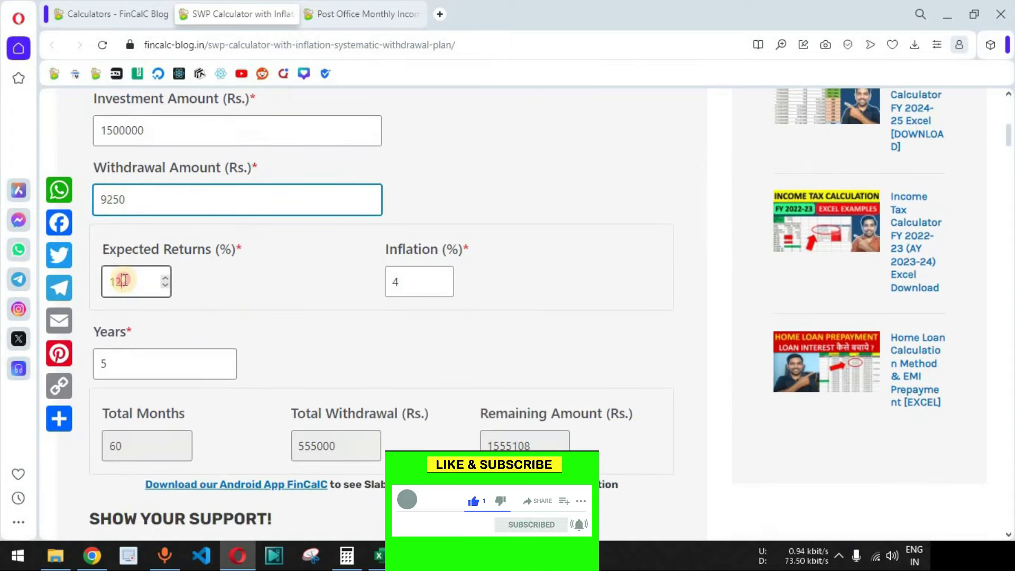
double_click(407, 281)
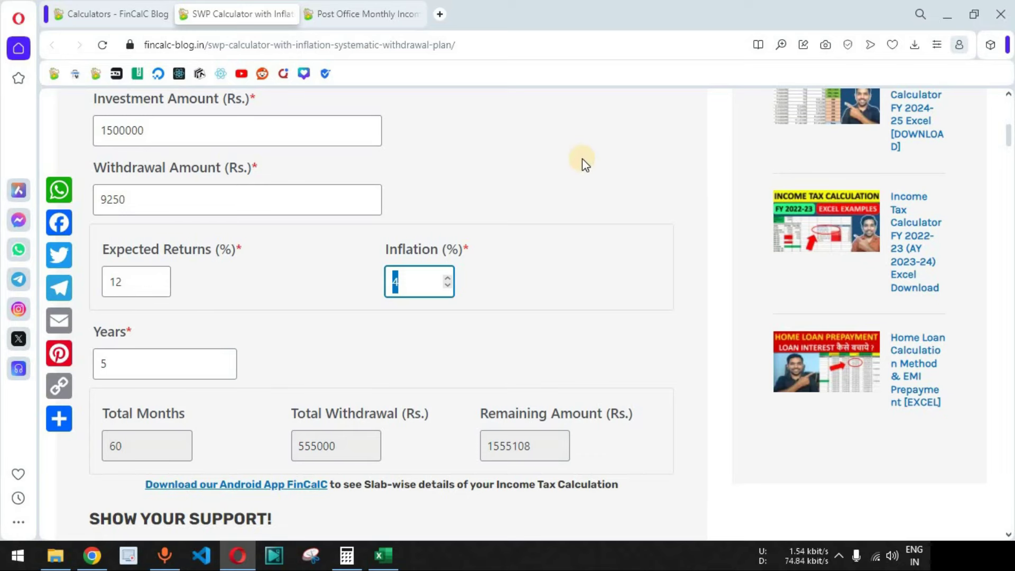
scroll(576, 154, up, 3)
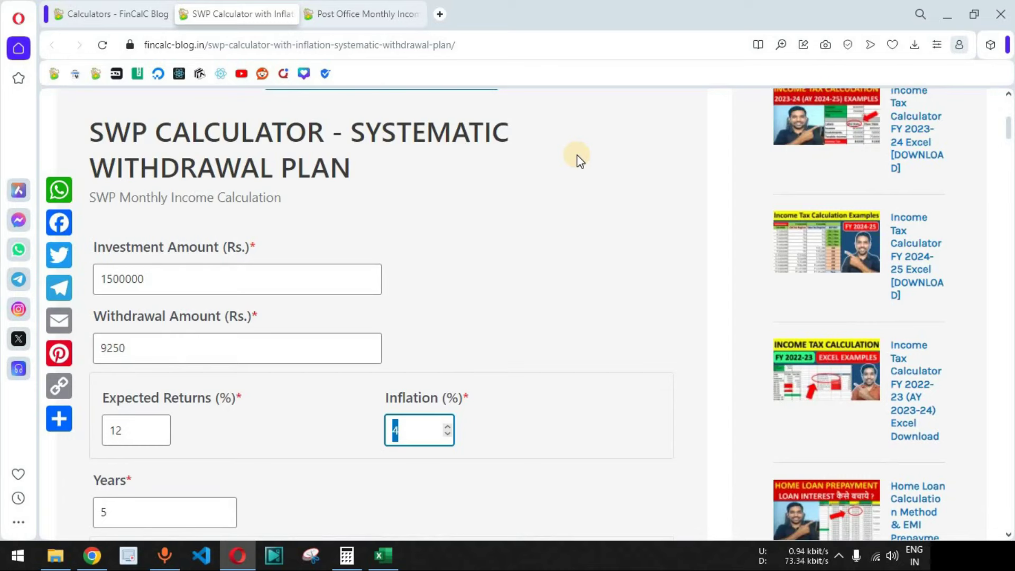
scroll(576, 155, down, 2)
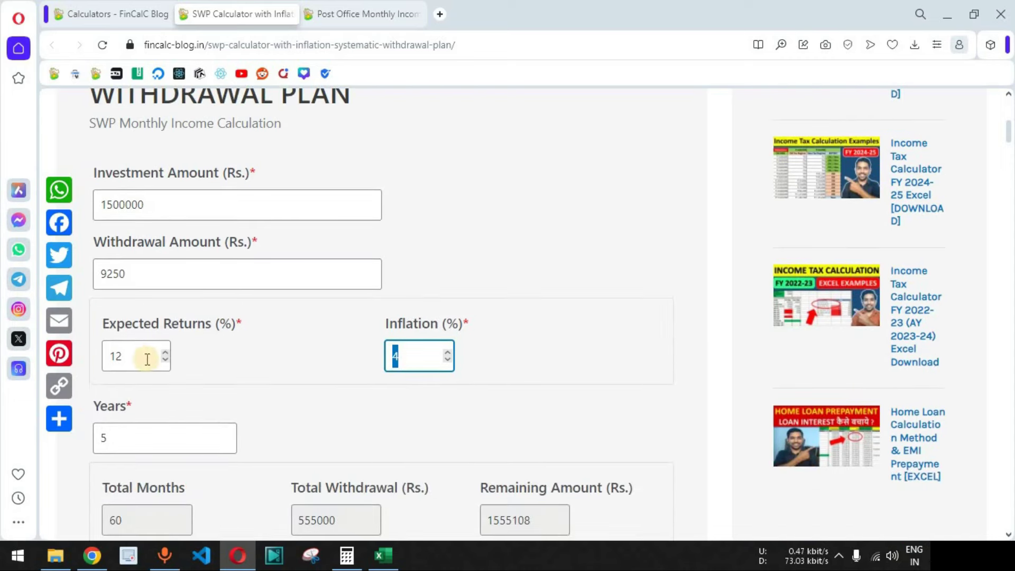
click(122, 360)
drag(122, 360, 109, 344)
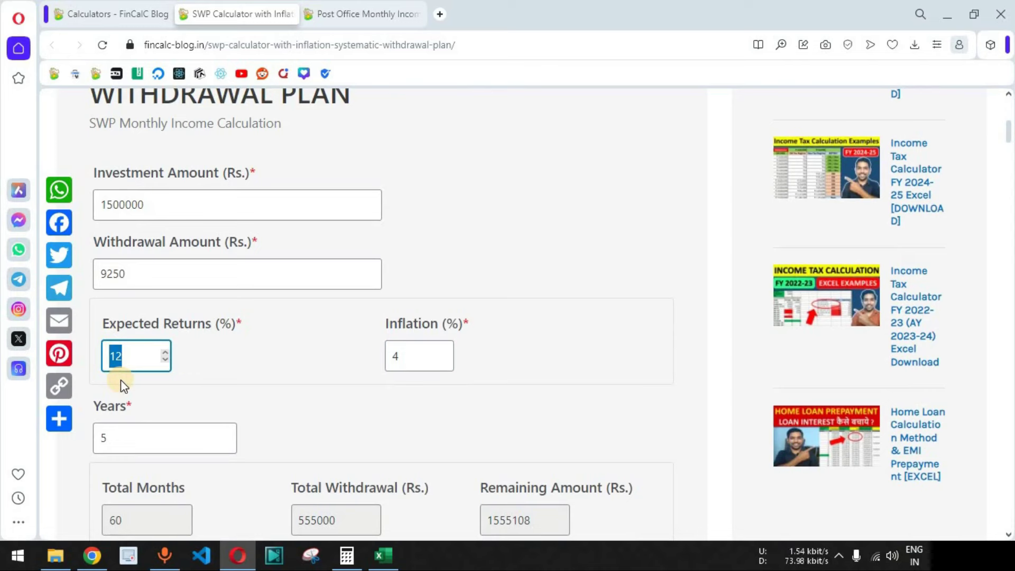
click(269, 353)
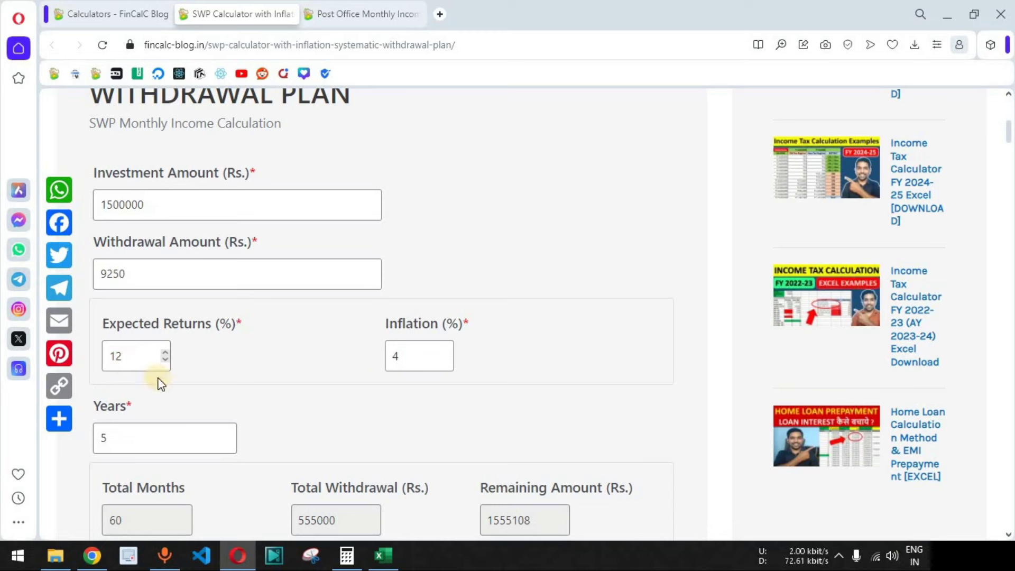
- Check the interest rate in the Post Office MIS calculator and set the SWP calculator's Expected Returns to 11.4%
click(351, 13)
double_click(109, 322)
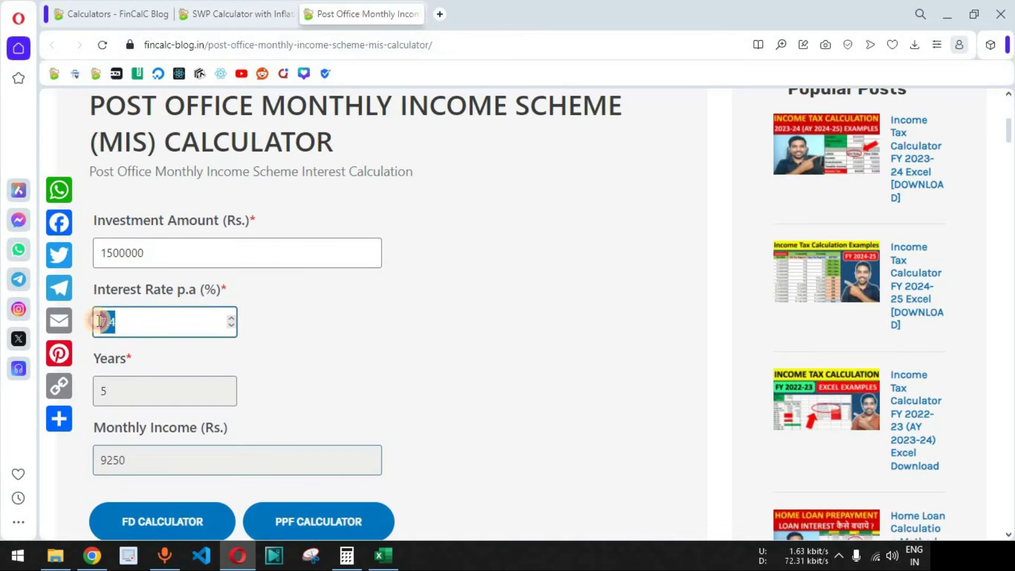
click(227, 14)
click(124, 359)
double_click(392, 366)
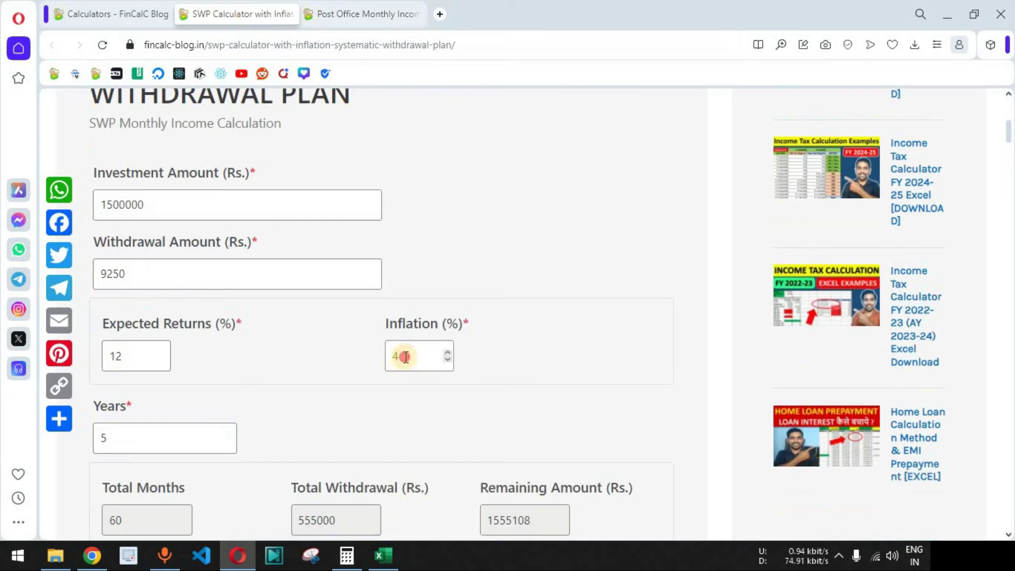
double_click(132, 357)
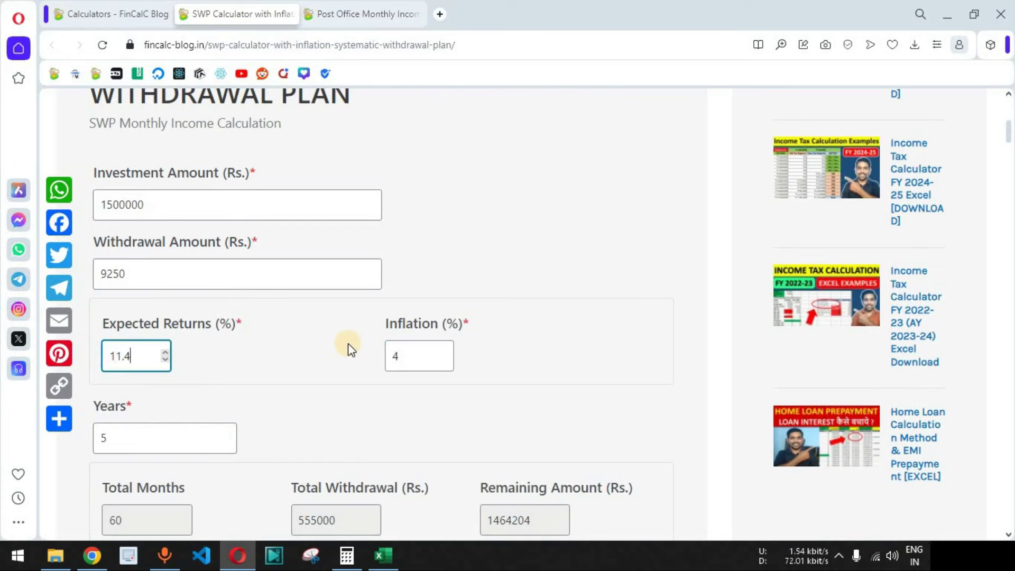
- Compare the SWP calculator's Expected Returns with the interest rate in the Post Office MIS calculator
drag(105, 324, 211, 324)
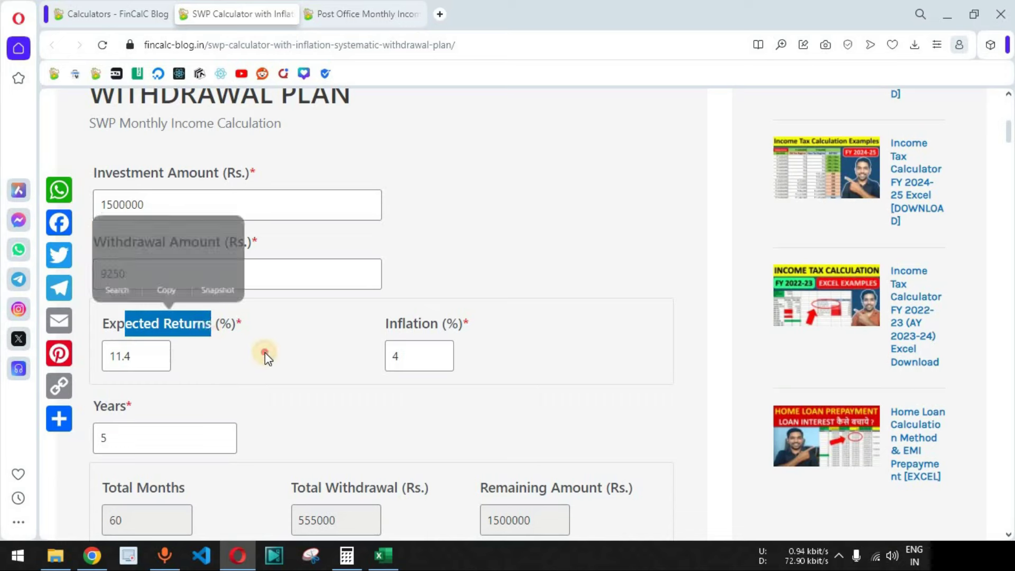
click(265, 353)
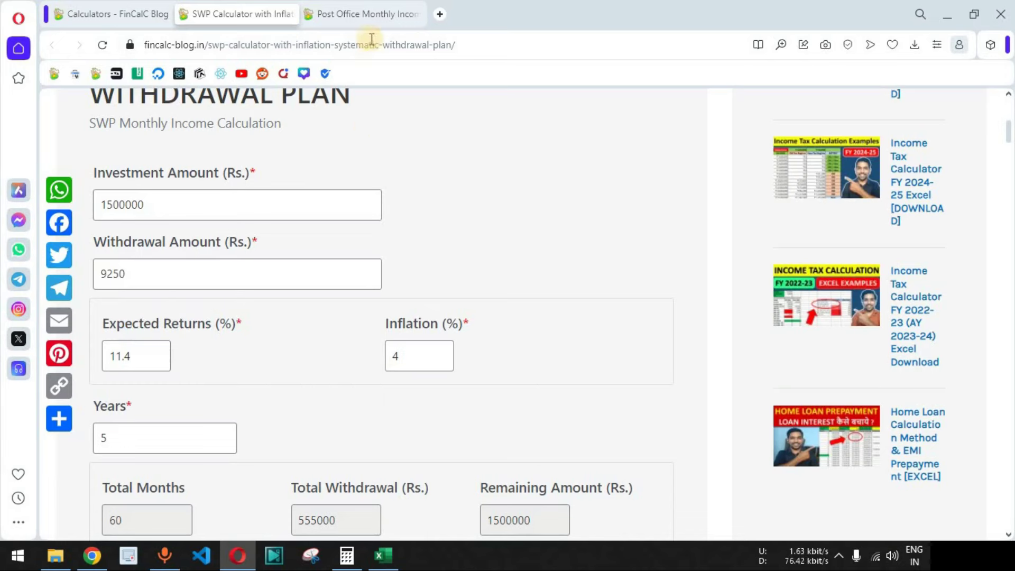
click(371, 17)
double_click(117, 318)
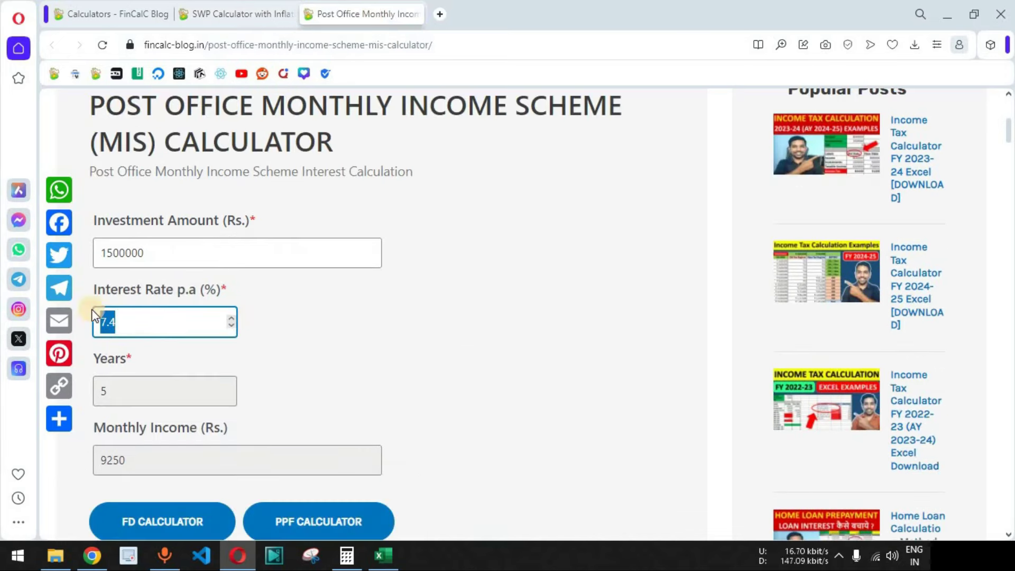
click(238, 16)
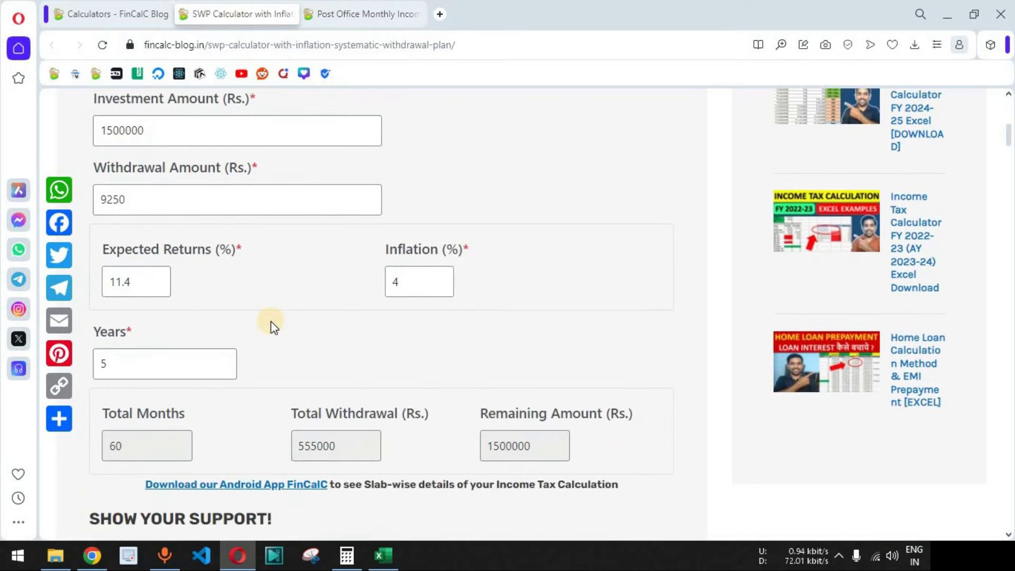
- Review the SWP calculator's Years, Withdrawal Amount and Total Withdrawal values
double_click(99, 362)
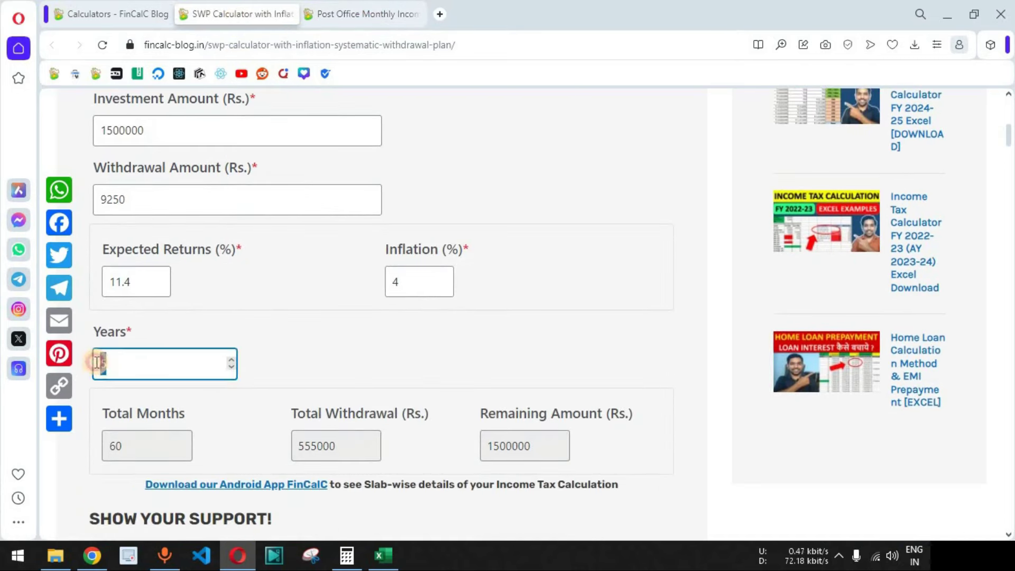
double_click(109, 199)
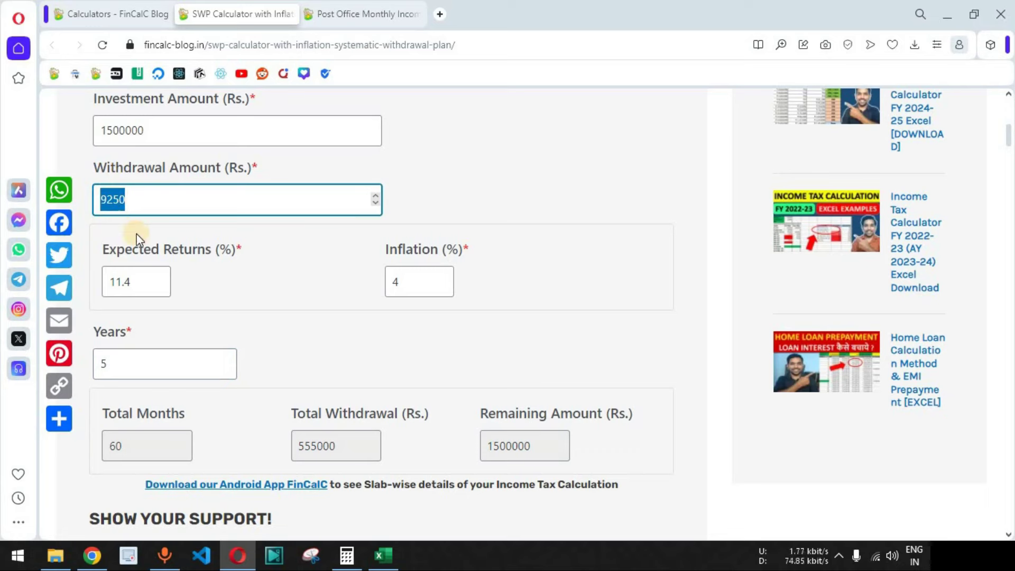
double_click(114, 377)
click(341, 348)
click(298, 412)
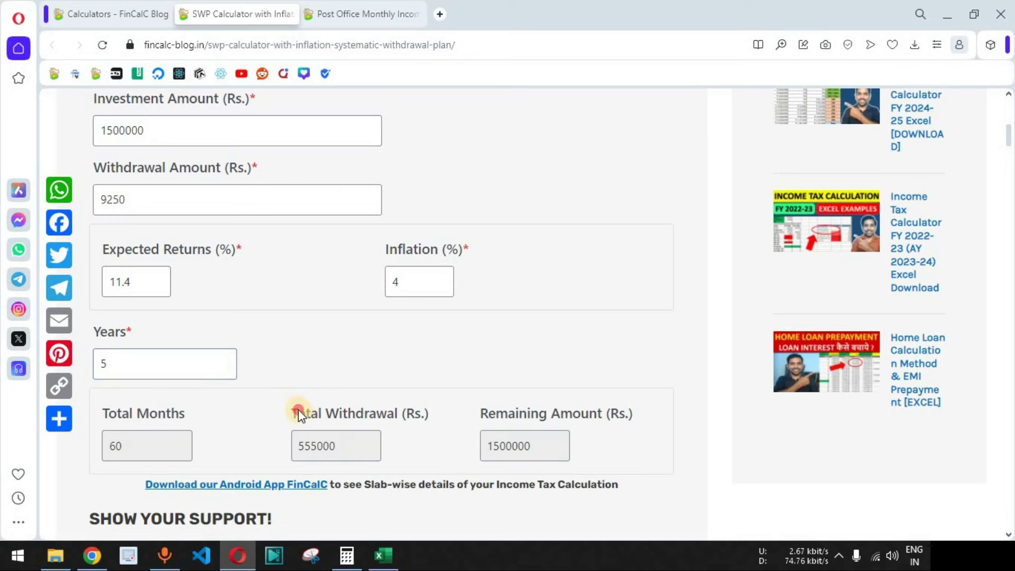
drag(397, 414, 406, 414)
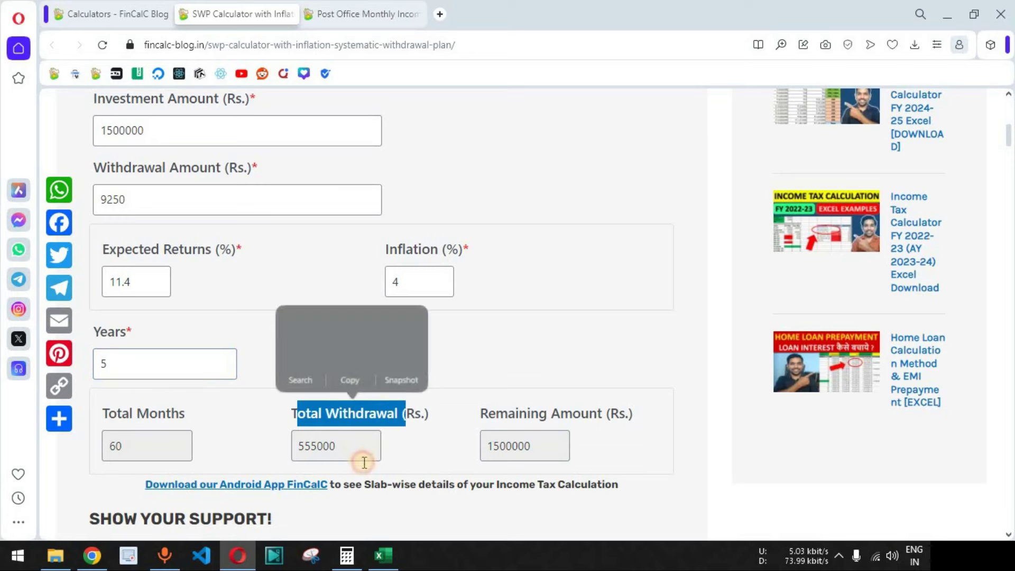
double_click(298, 446)
- Compare the SWP total withdrawal with the total income in row 18 of the Excel worksheet and return to the calculator
key(alt+Tab)
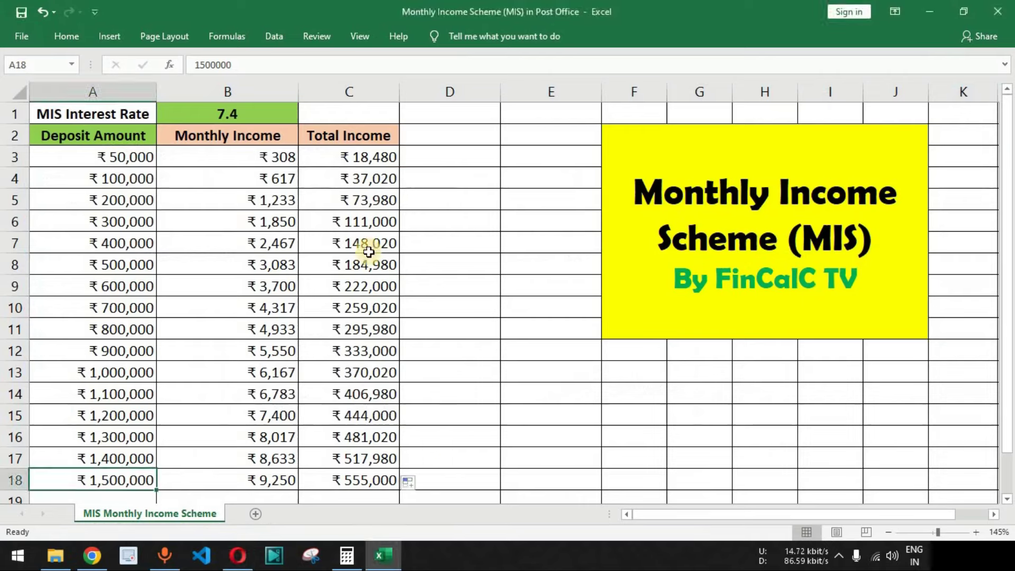
click(370, 478)
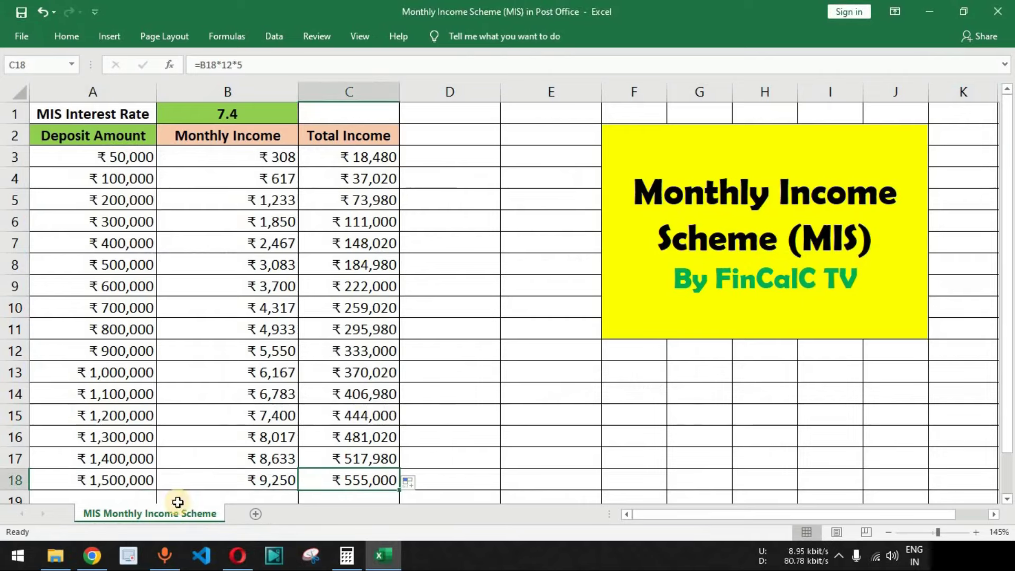
click(15, 480)
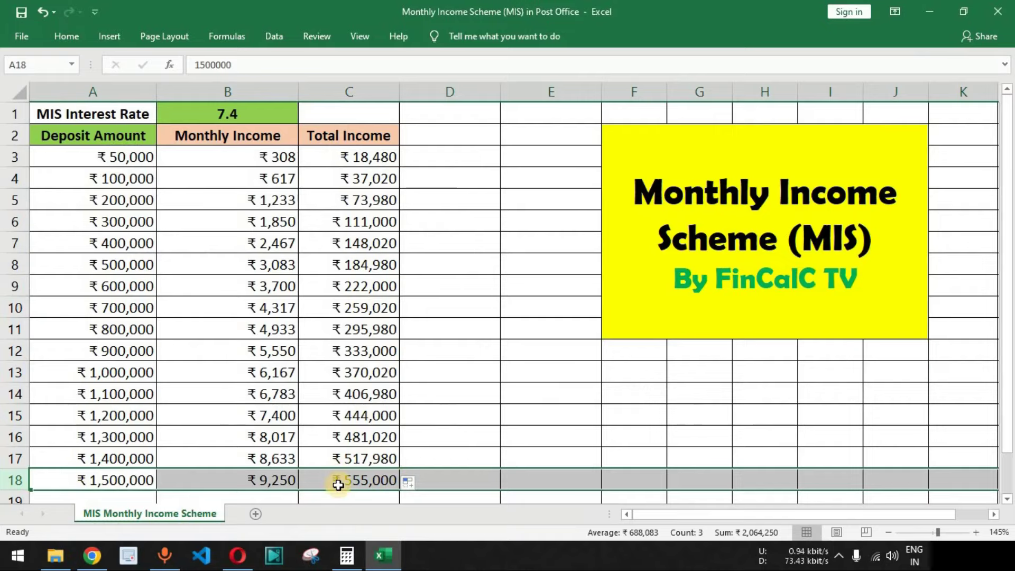
key(alt+Tab)
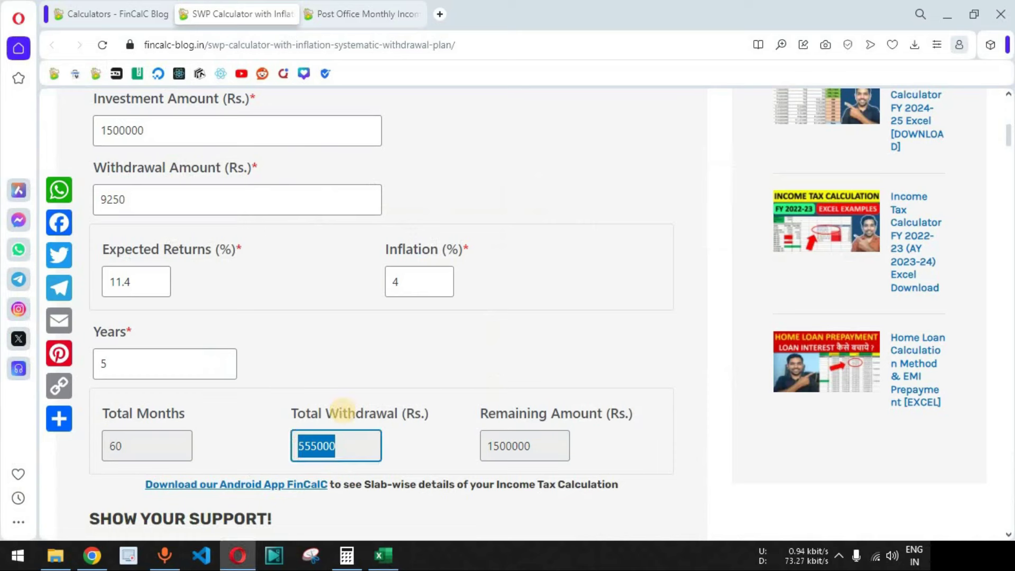
- Compare the SWP calculator's Total Withdrawal, Remaining Amount and Withdrawal Amount with the deposit and income values in row 18 of the Excel worksheet
drag(298, 414, 405, 419)
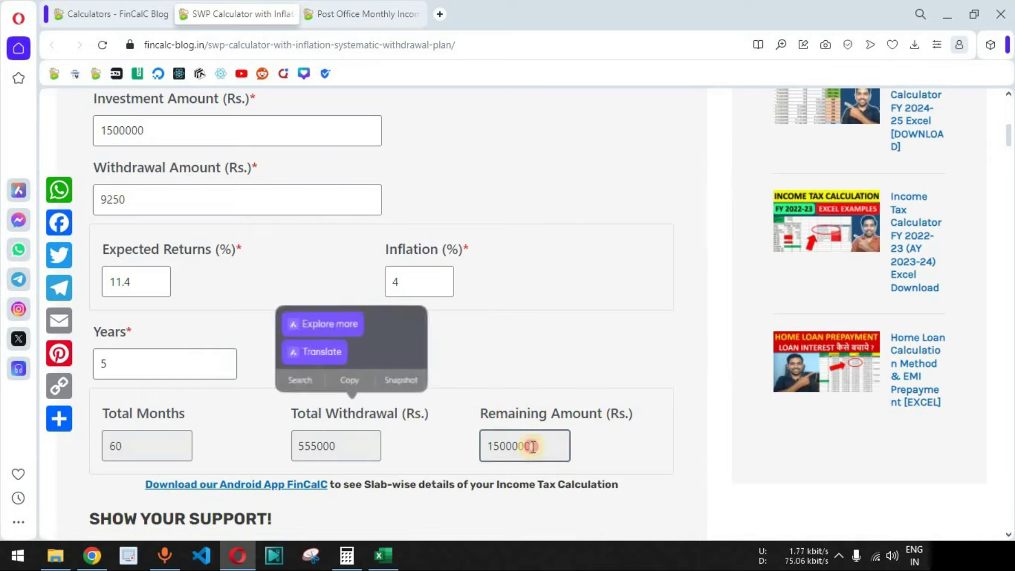
double_click(497, 447)
key(alt+Tab)
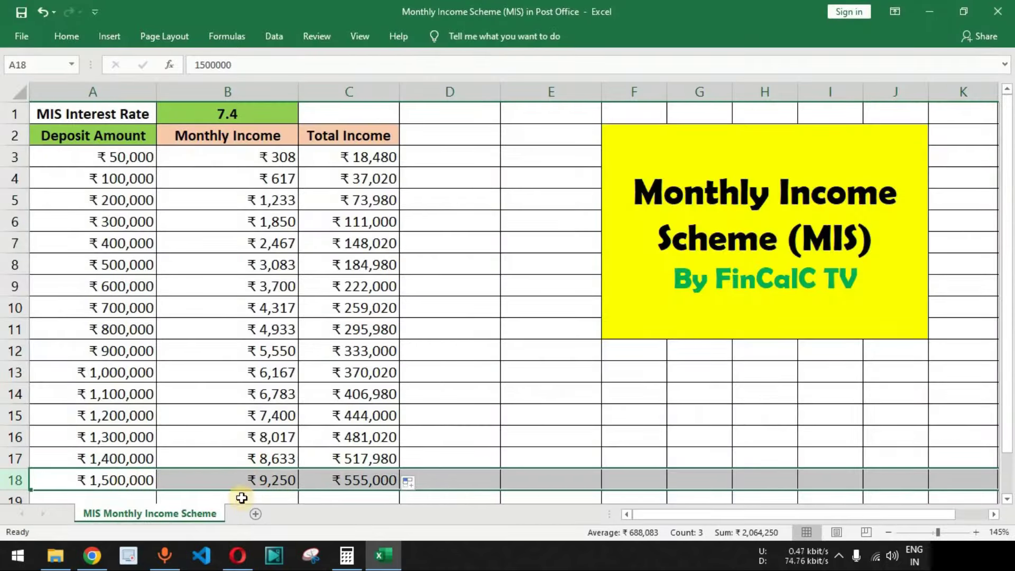
click(132, 481)
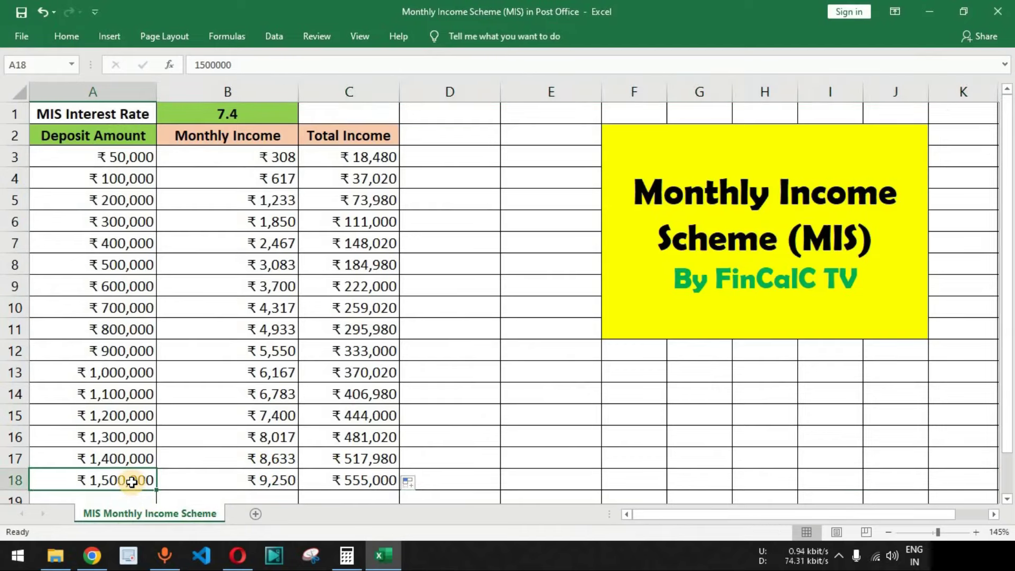
key(Right)
key(Right)
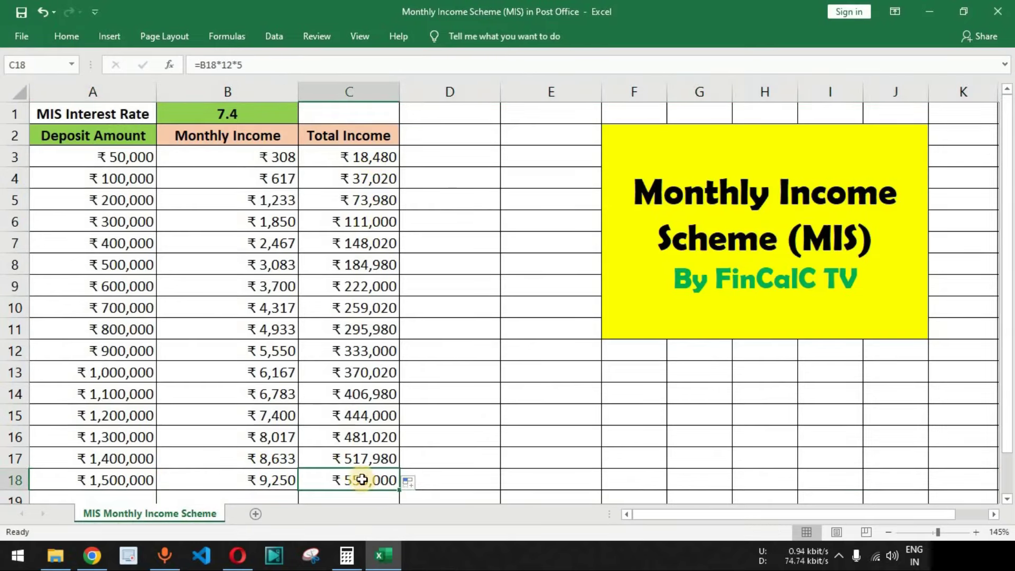
key(alt+Tab)
double_click(111, 199)
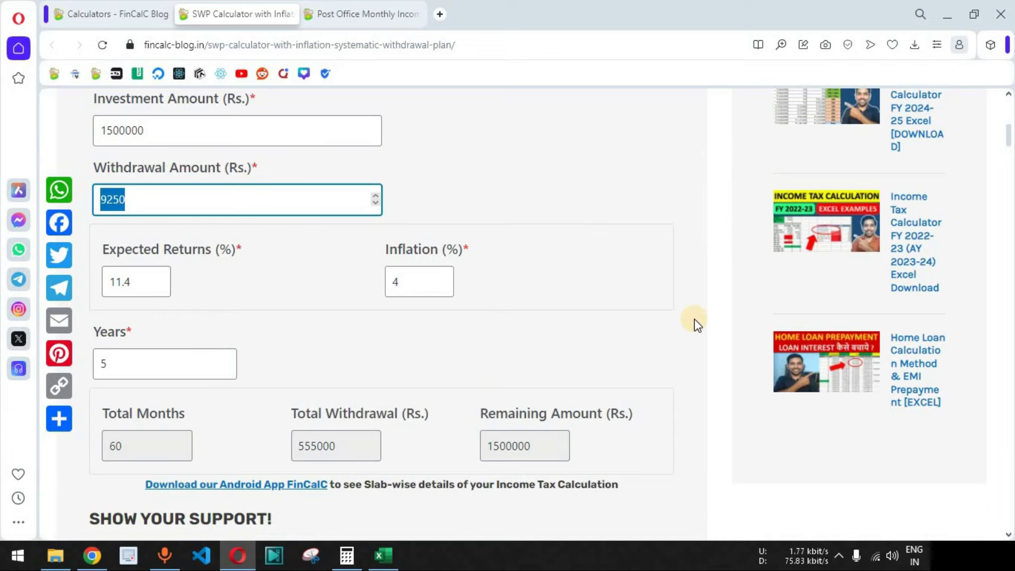
- Review the SWP calculator's heading and set Expected Returns to 12%
scroll(693, 318, up, 4)
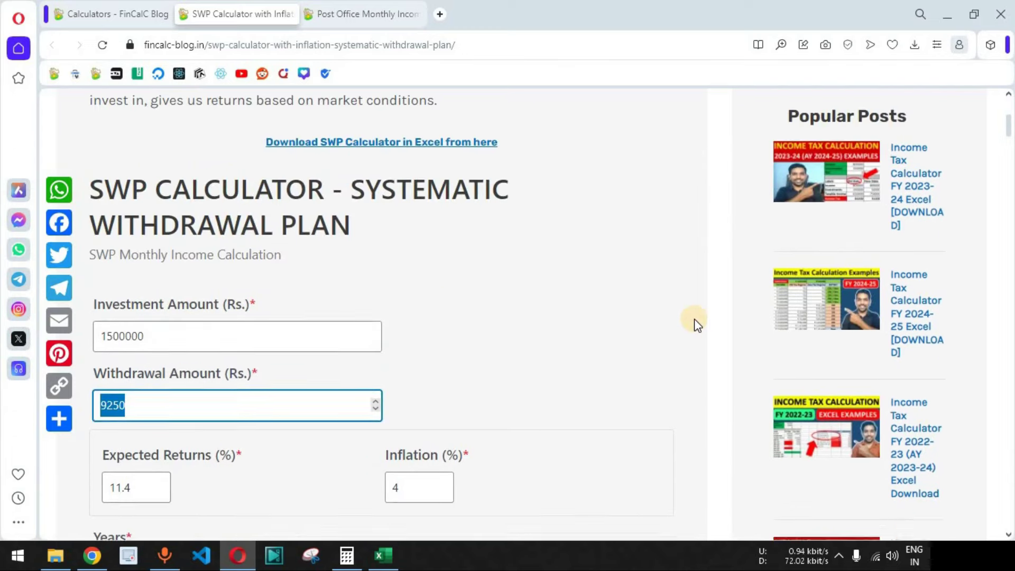
drag(102, 209, 371, 287)
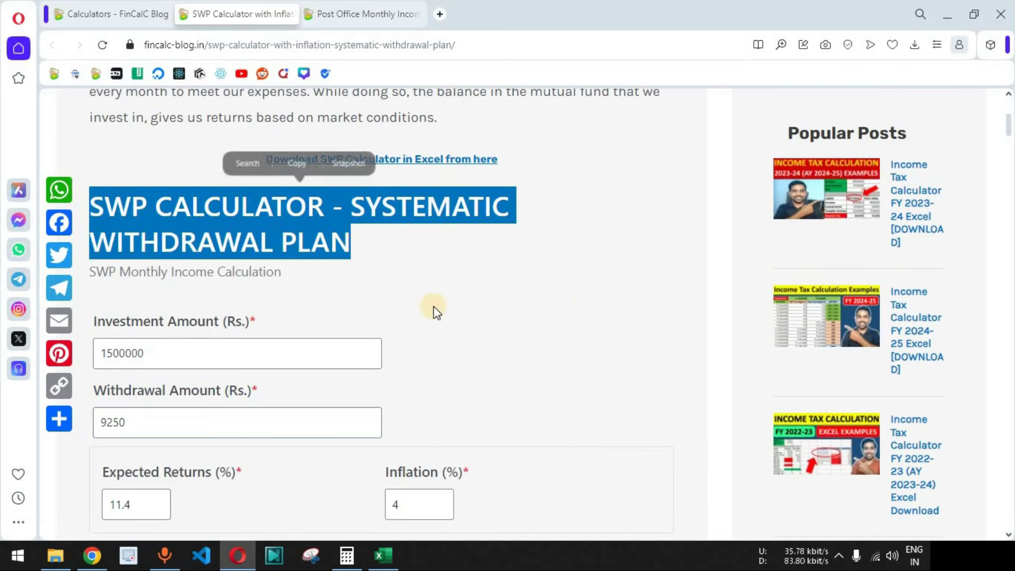
click(587, 302)
scroll(591, 307, down, 2)
scroll(591, 307, down, 2)
click(108, 279)
text(12)
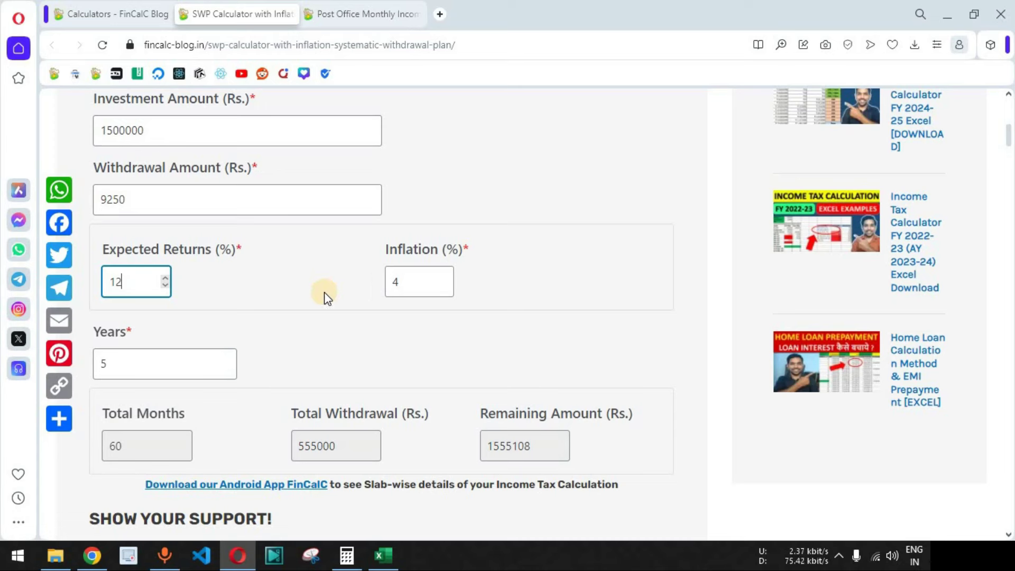
- Set the Withdrawal Amount to 9000 and check the Remaining Amount
double_click(145, 198)
text(9000)
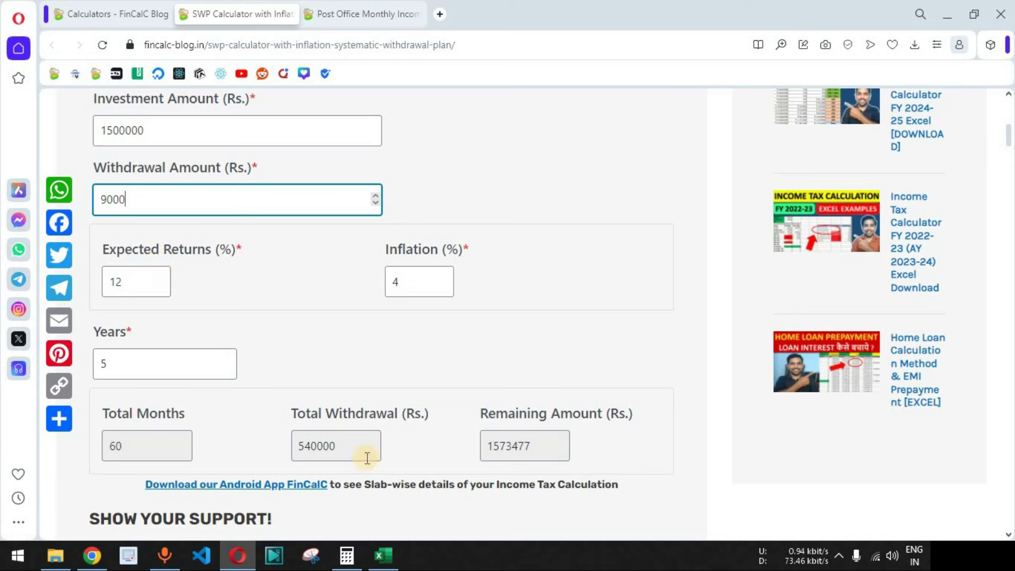
drag(496, 413, 583, 441)
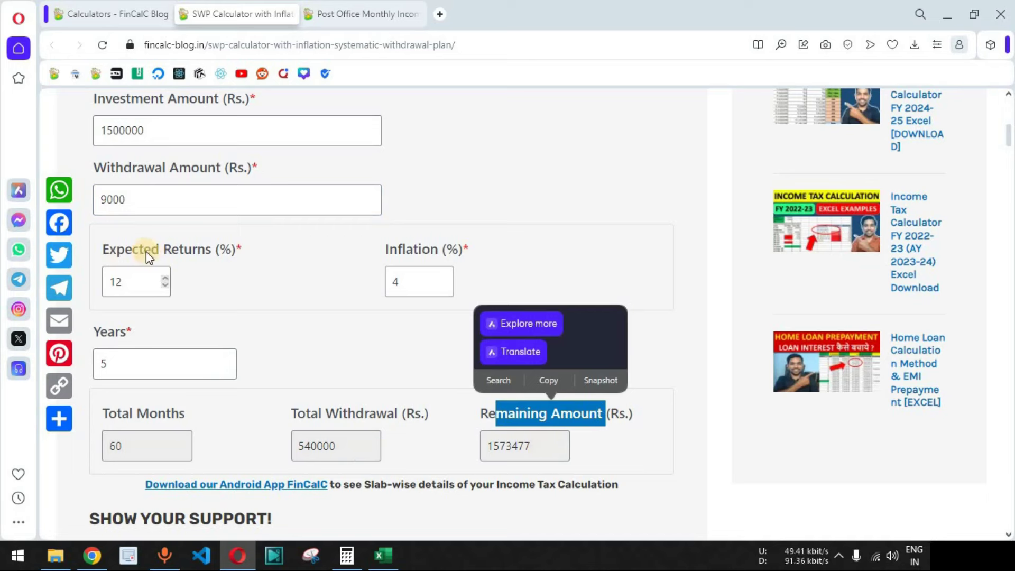
drag(535, 445, 487, 446)
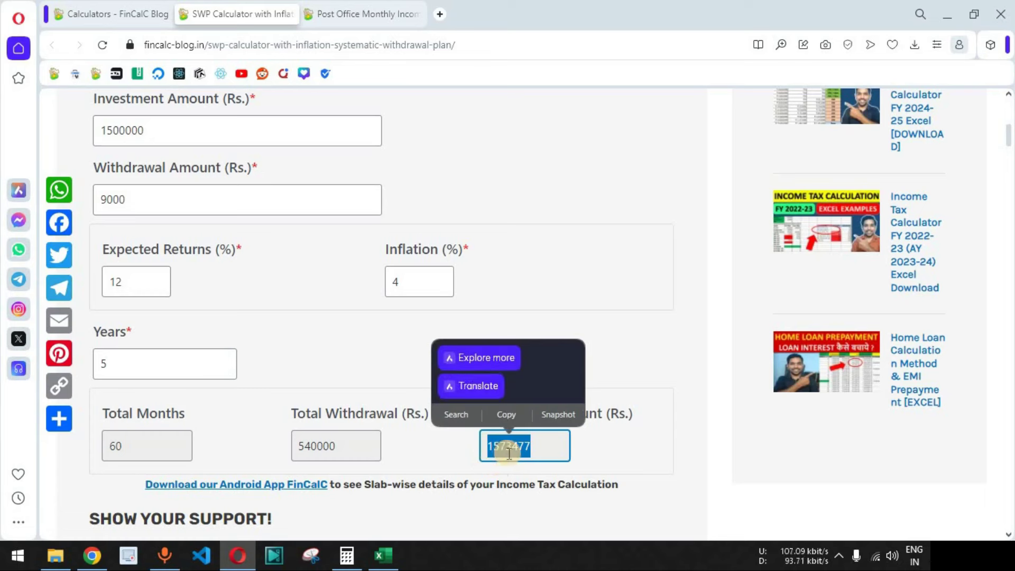
click(617, 446)
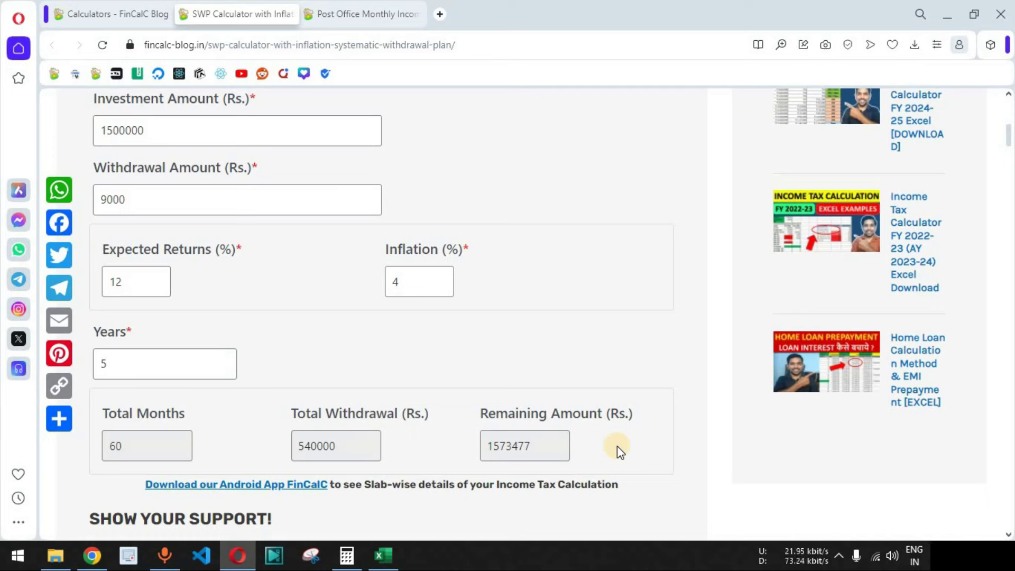
drag(484, 446, 580, 469)
- Set the Withdrawal Amount to 8000 and check the Remaining Amount again
drag(102, 199, 398, 186)
text(8000)
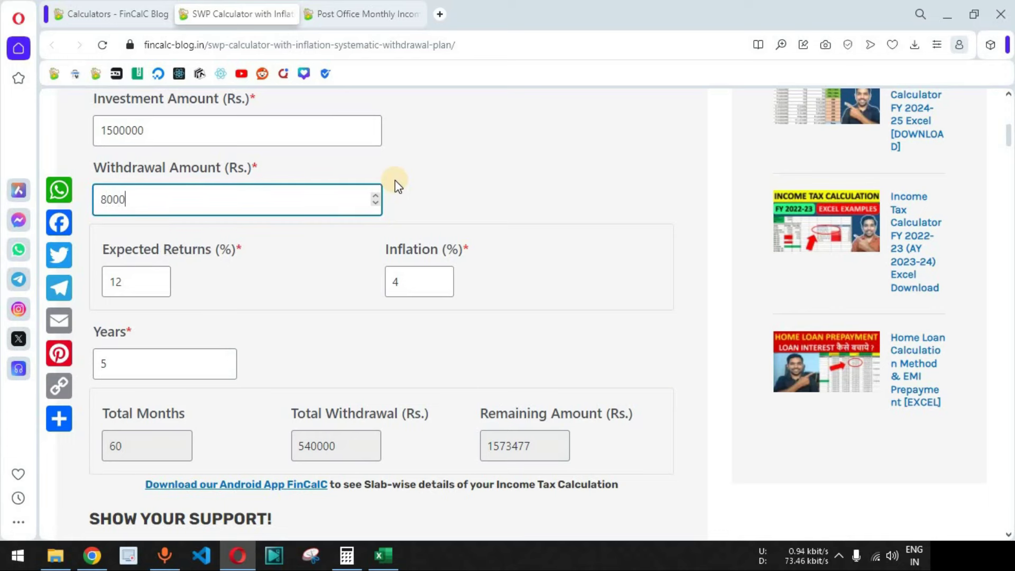
drag(531, 456, 567, 453)
click(254, 294)
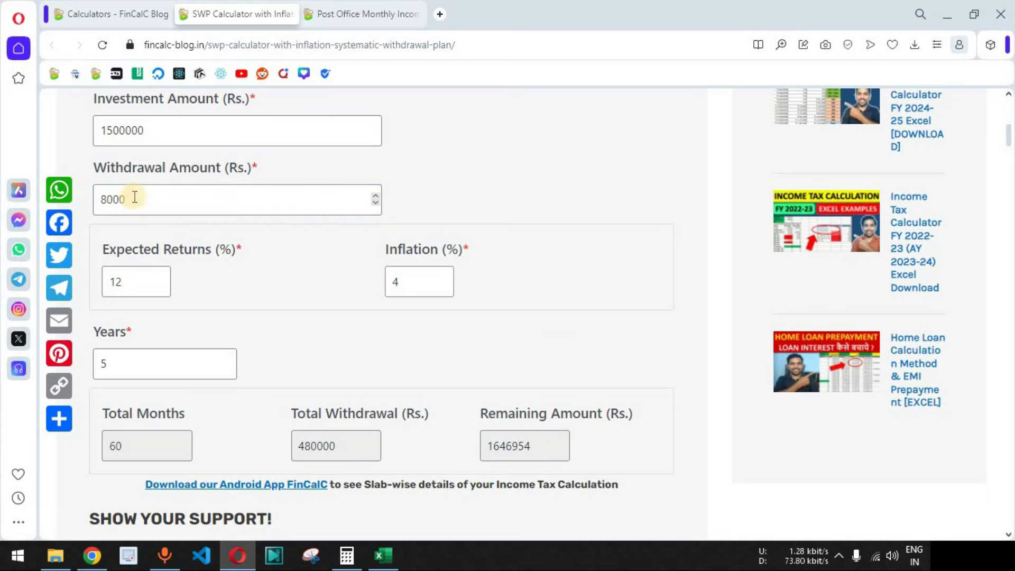
- Set the Withdrawal Amount to 10000 and check it against the Expected Returns value
drag(131, 199, 91, 201)
text(10000)
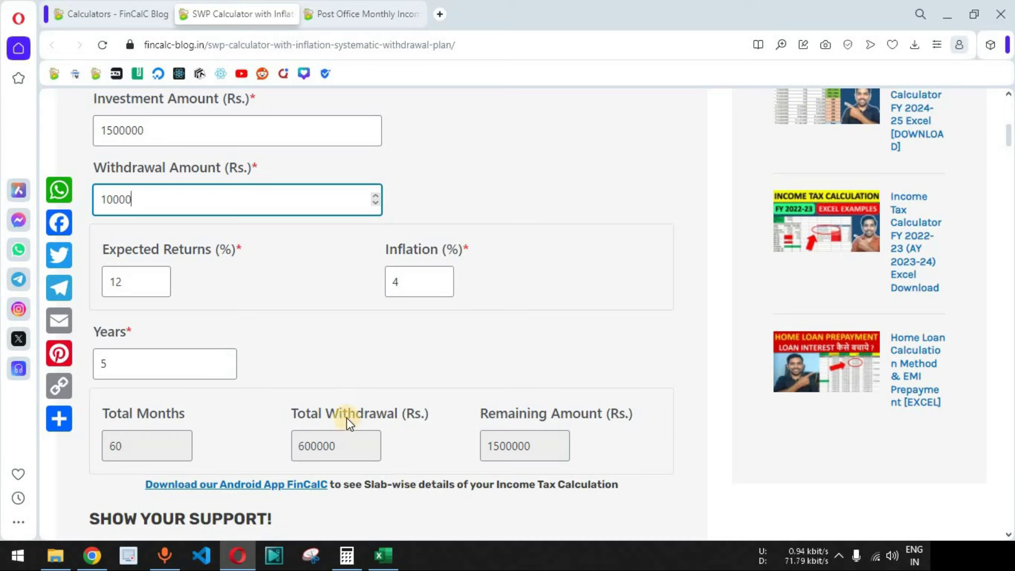
double_click(129, 281)
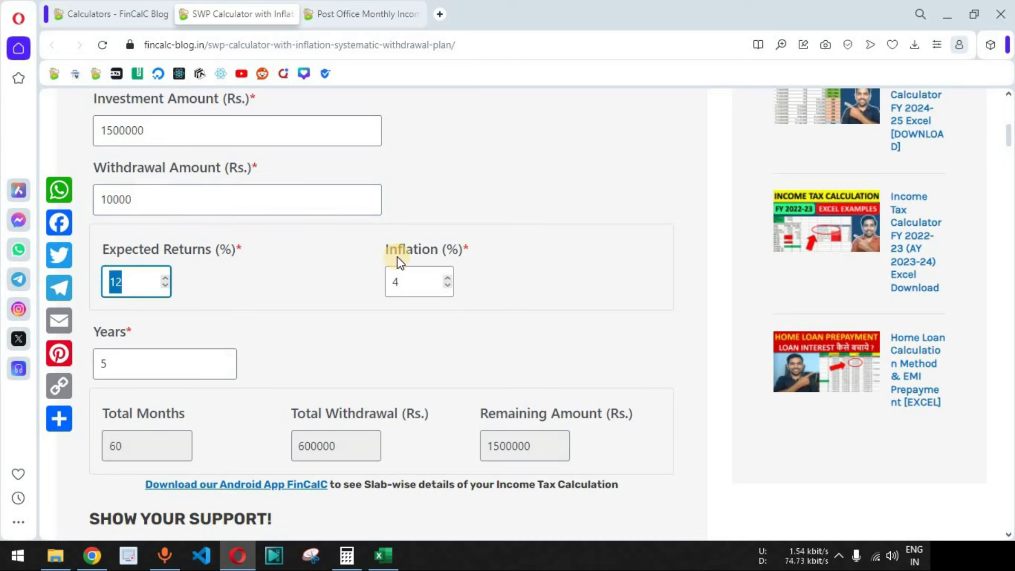